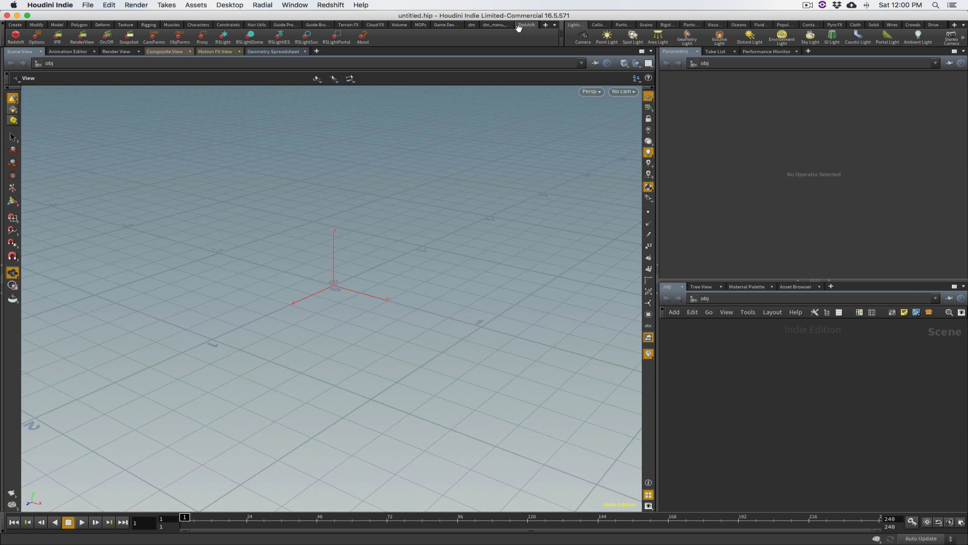
Show the Redshift plugin's version and build information and move its window over the middle of the viewport
click(331, 4)
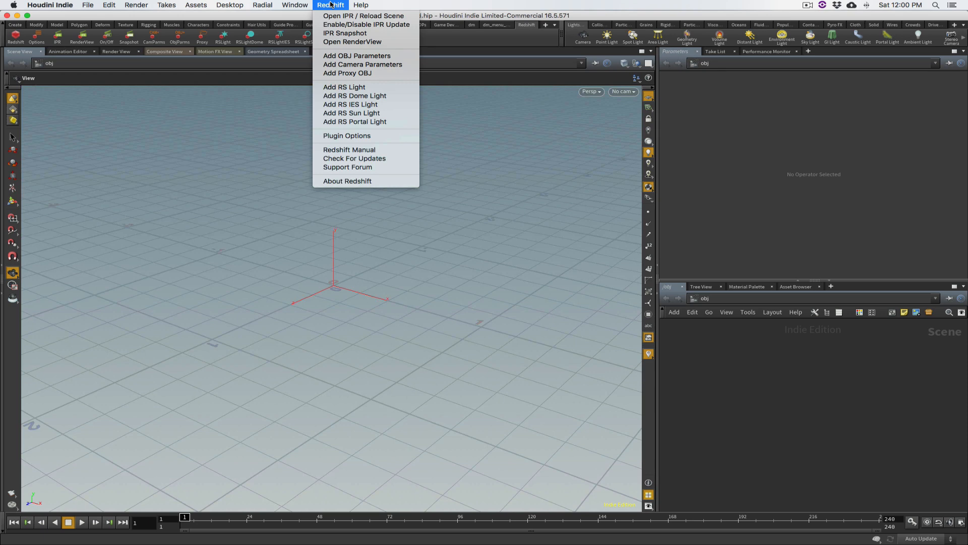
click(268, 140)
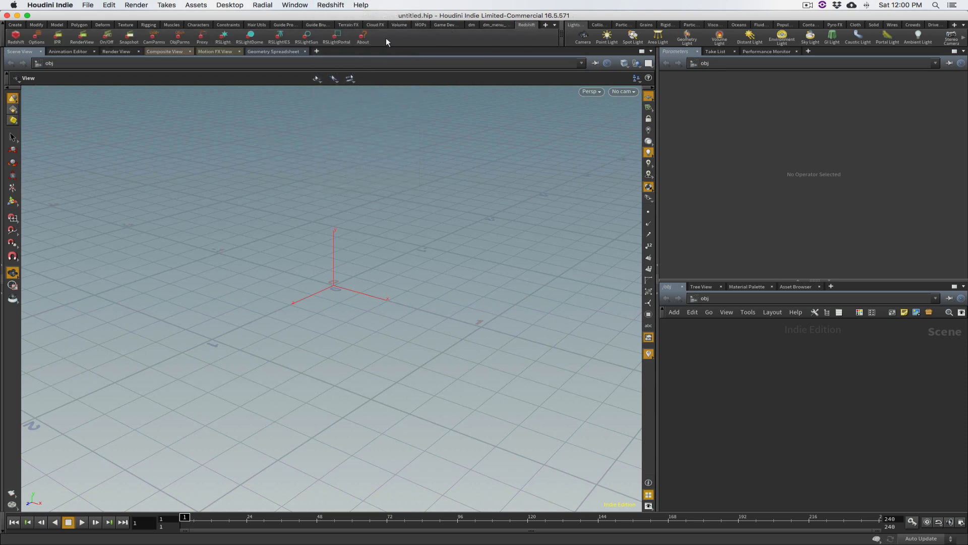
click(360, 36)
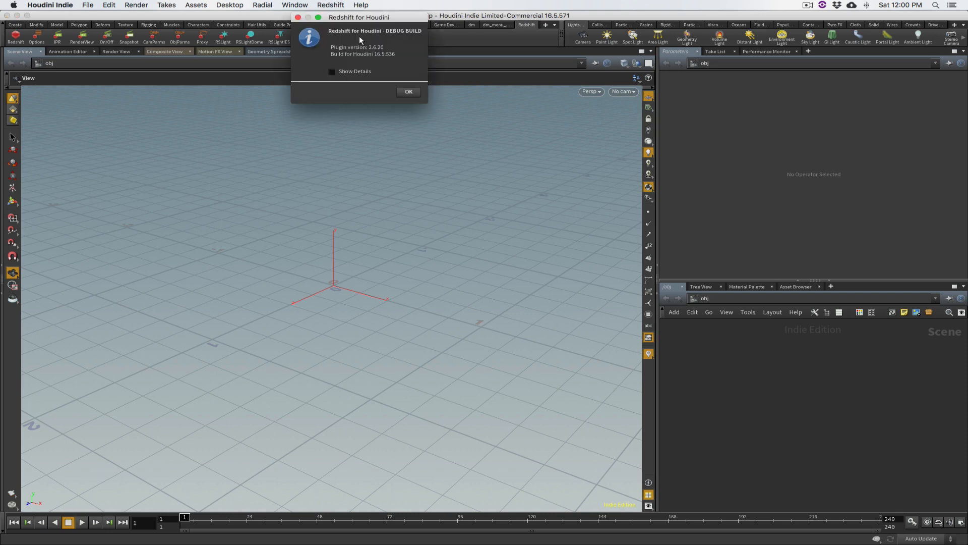
drag(382, 17, 436, 187)
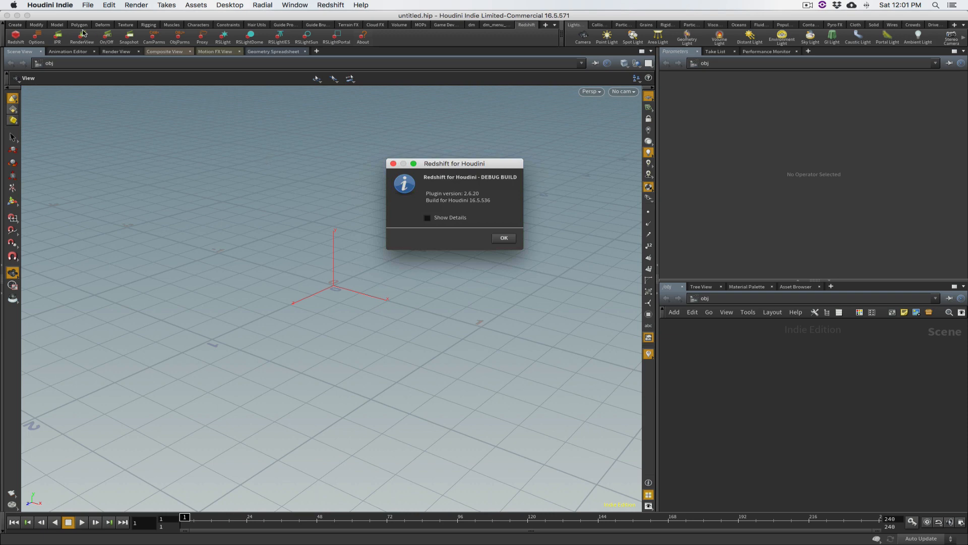
Show the Houdini version information beside the Redshift information, compare the two build numbers, and close both windows
click(51, 6)
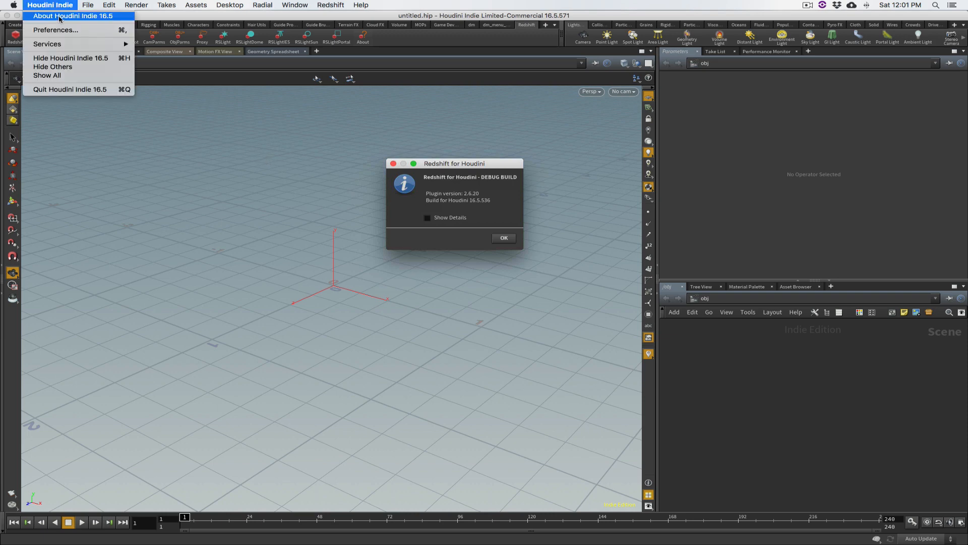
click(59, 17)
drag(457, 118, 230, 156)
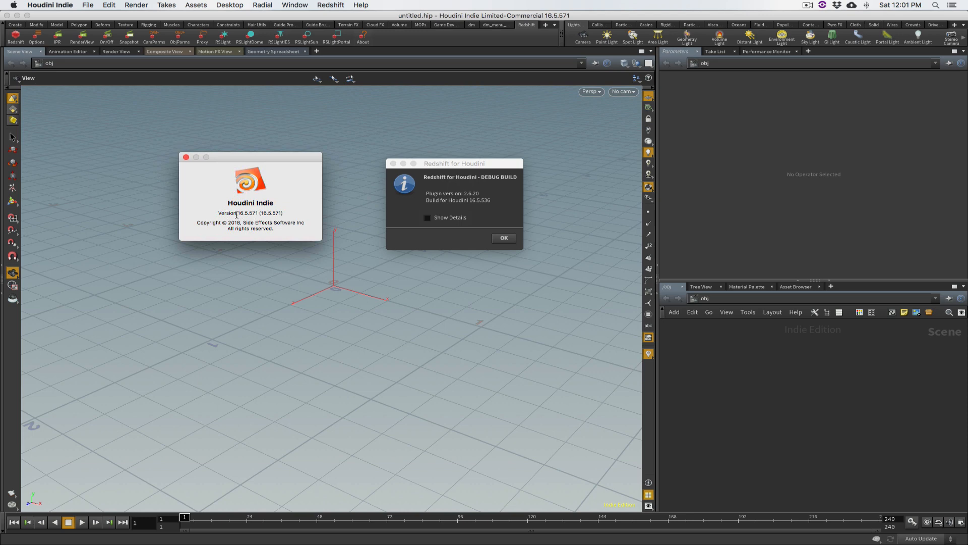
drag(260, 216, 230, 213)
click(239, 226)
click(505, 238)
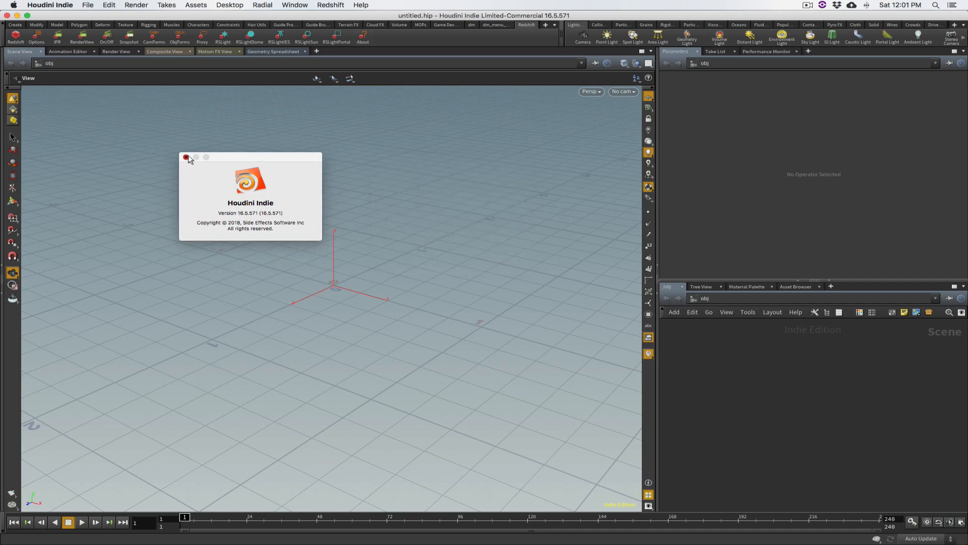
click(186, 158)
Quit Houdini and open the Preferences/houdini/16.5 folder of the user Library in Finder
key(super+q)
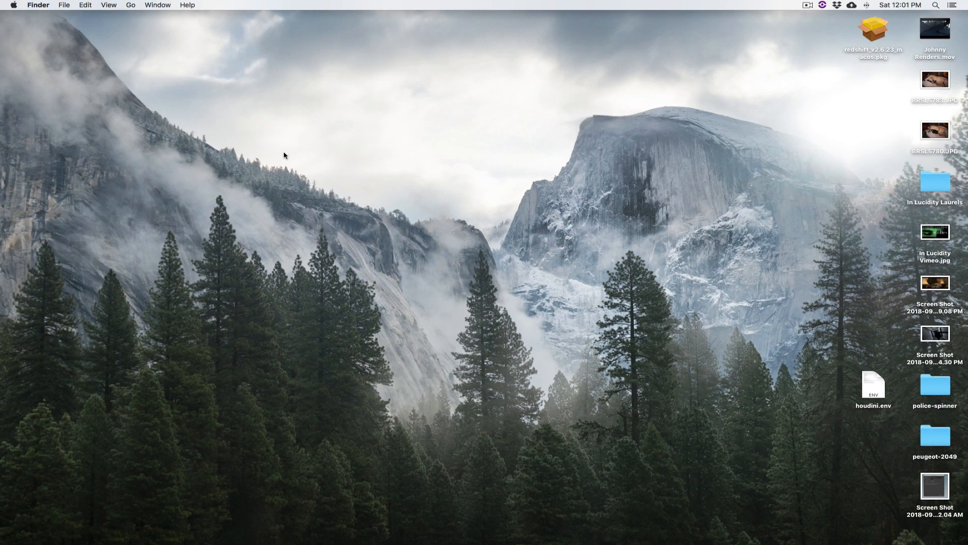
alt+click(131, 5)
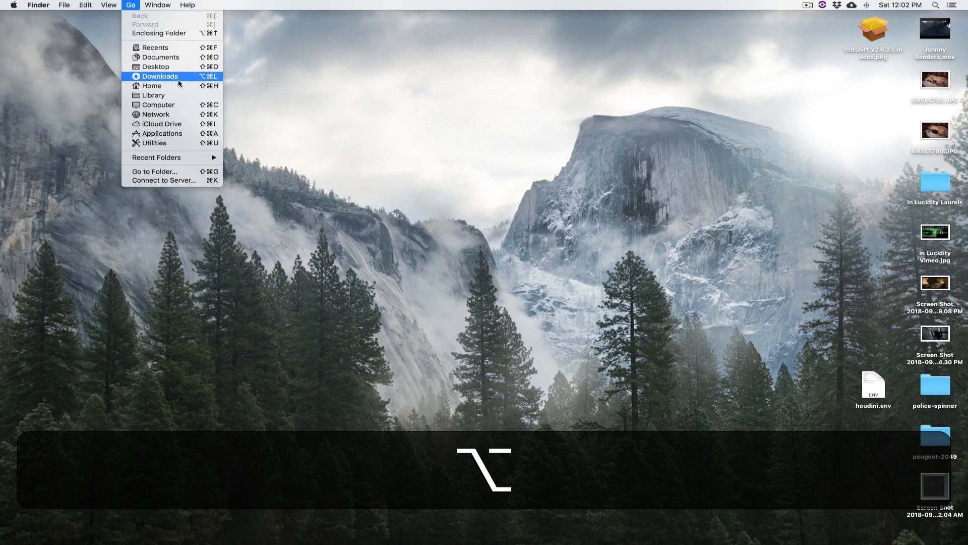
alt+click(153, 96)
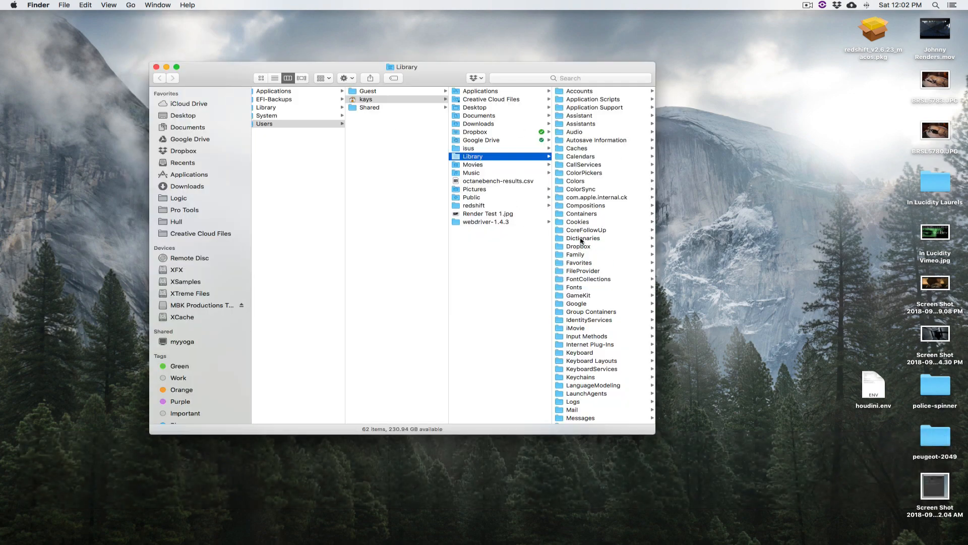
scroll(620, 290, down, 5)
scroll(618, 282, up, 1)
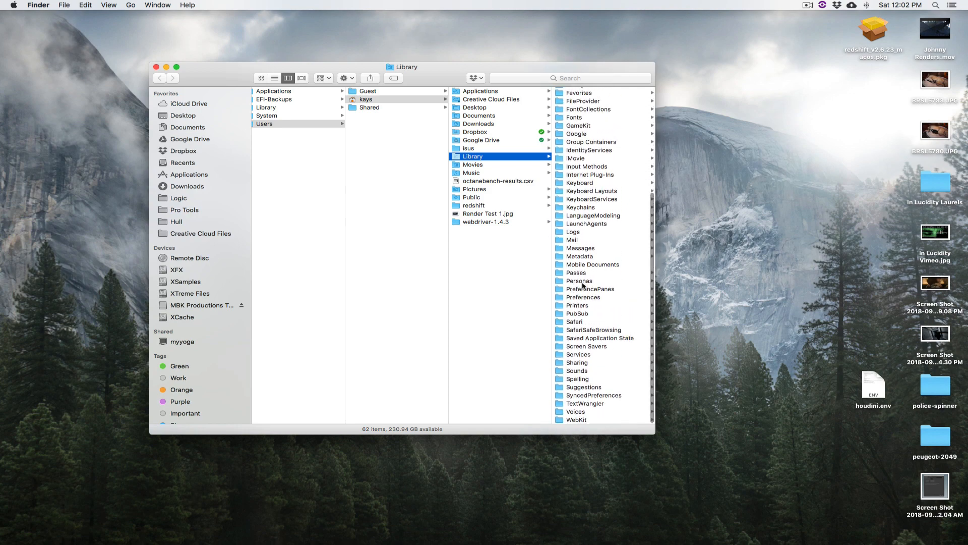
click(590, 298)
scroll(615, 266, down, 20)
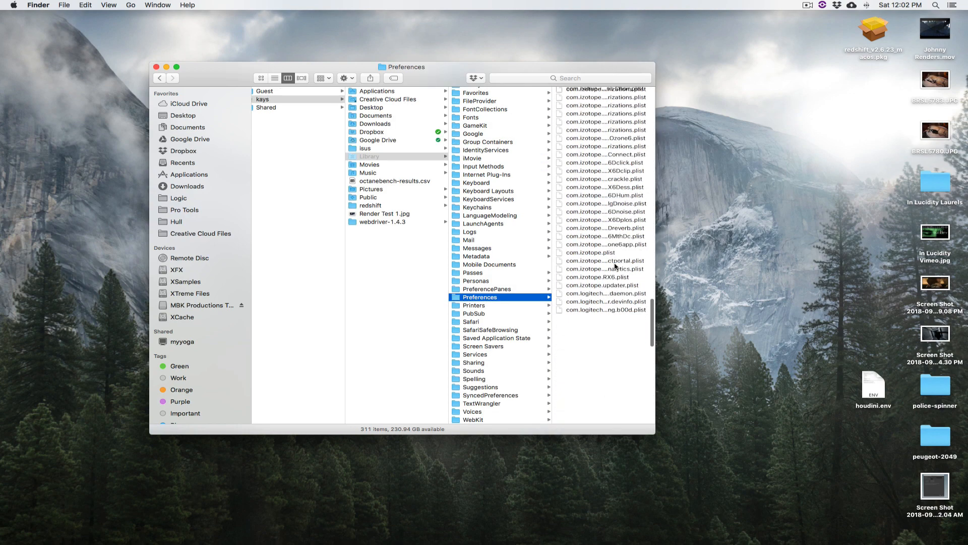
click(575, 232)
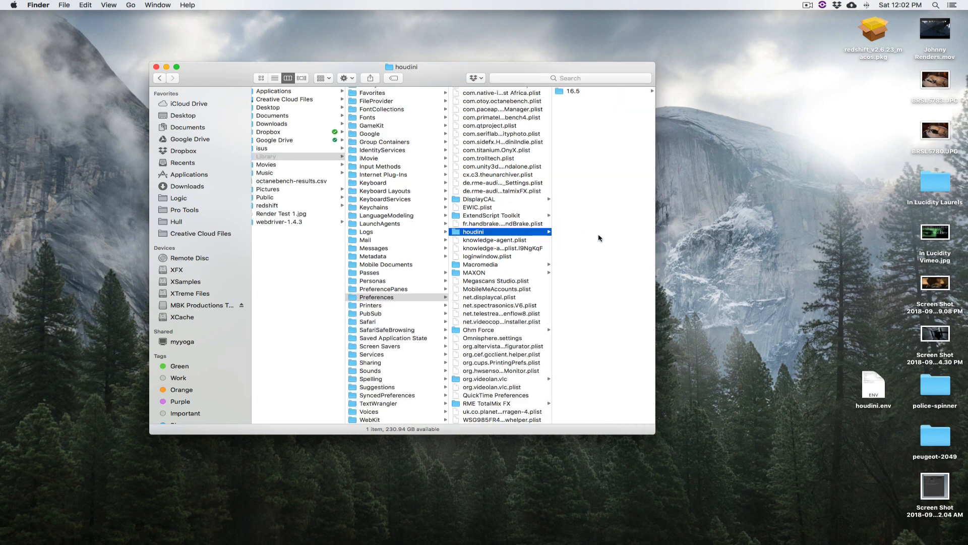
click(577, 94)
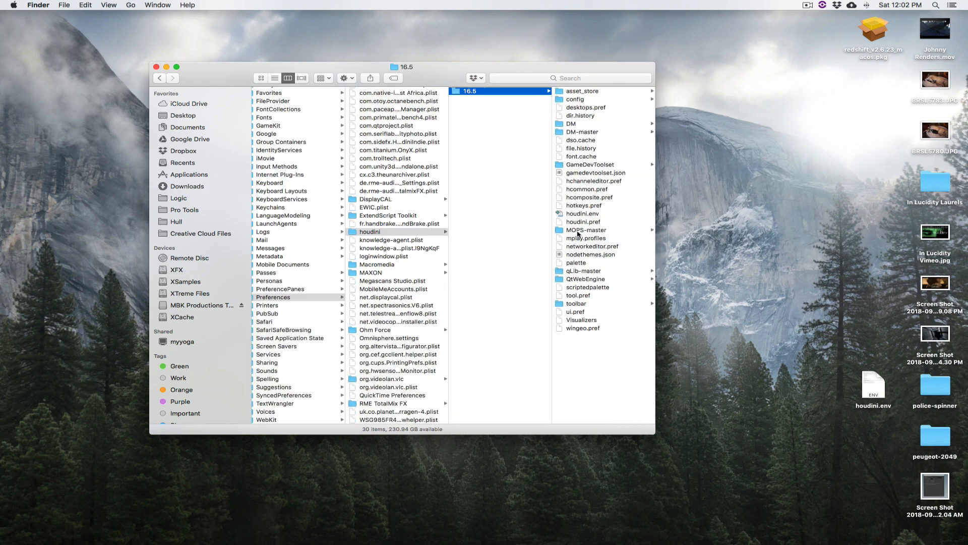
Open houdini.env in TextWrangler and place the cursor right after the build number in the HOUDINI_PATH line
click(564, 214)
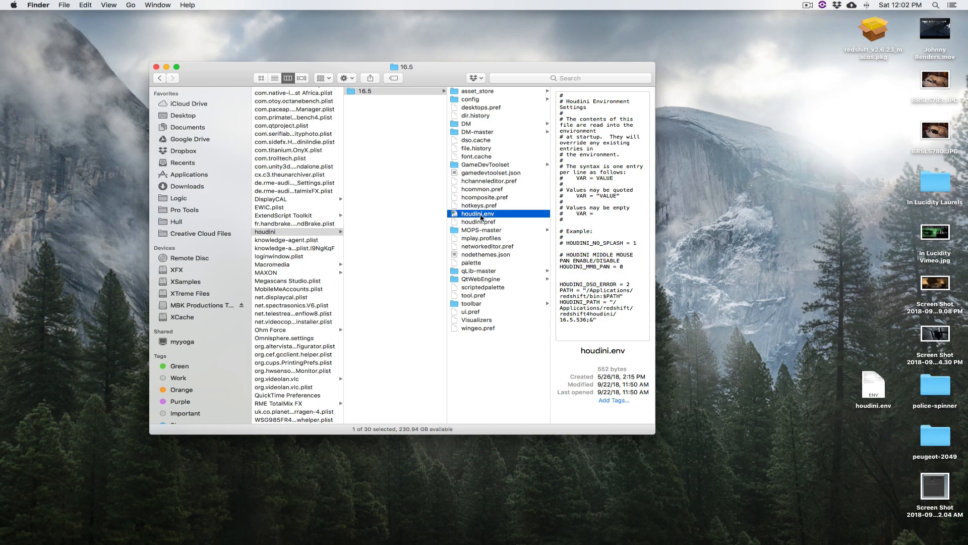
right_click(454, 215)
mouse_move(534, 227)
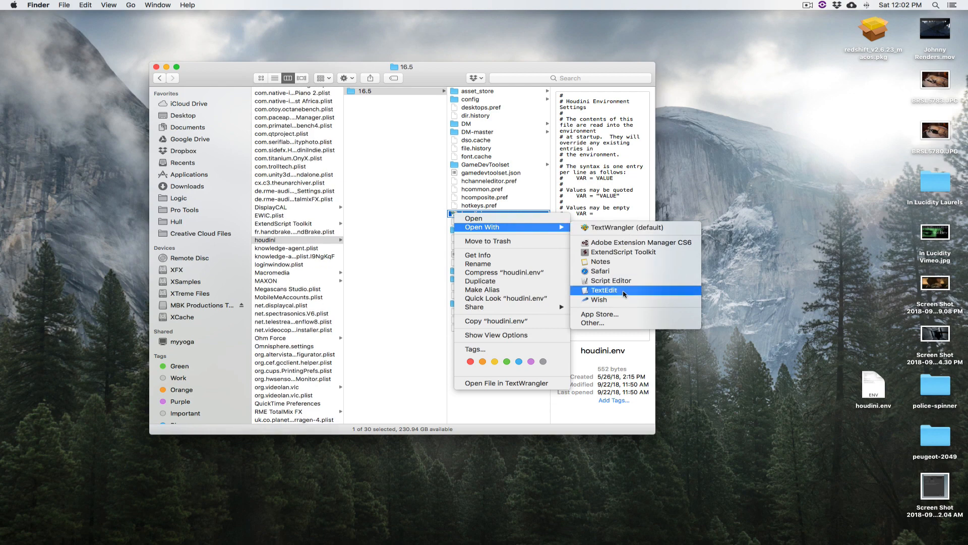
click(613, 228)
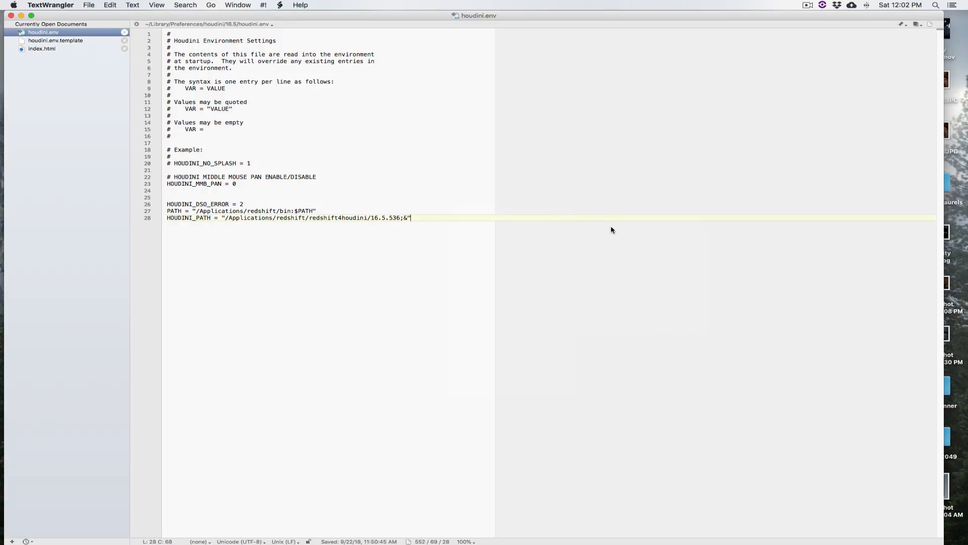
drag(248, 15, 257, 15)
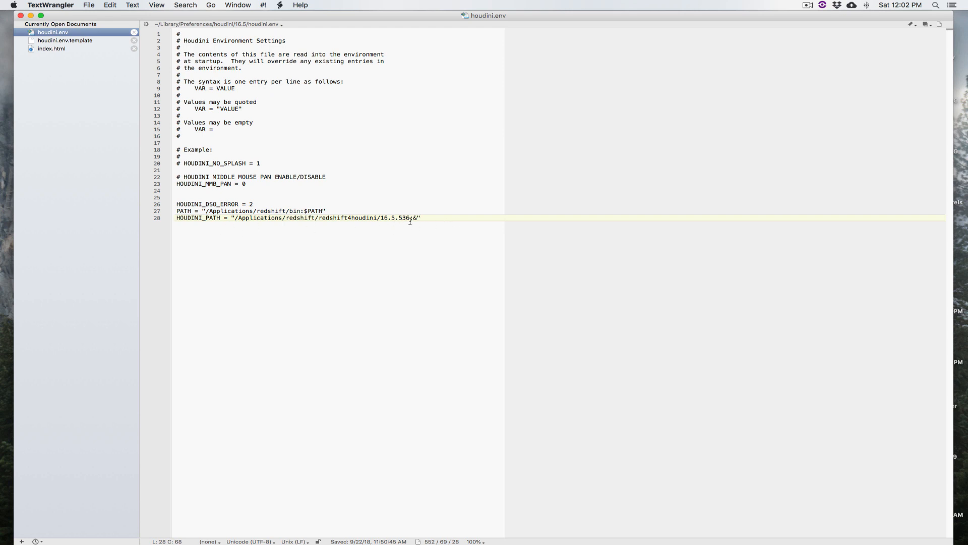
drag(381, 218, 406, 217)
click(409, 218)
Switch to Finder and look up the available plugin builds in Applications/redshift/redshift4houdini
alt+click(7, 349)
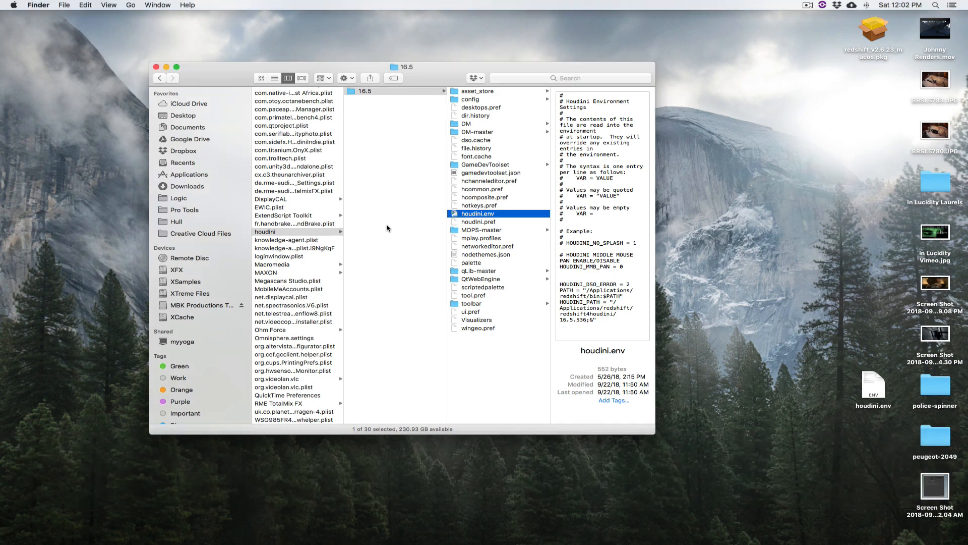
key(shift+super+a)
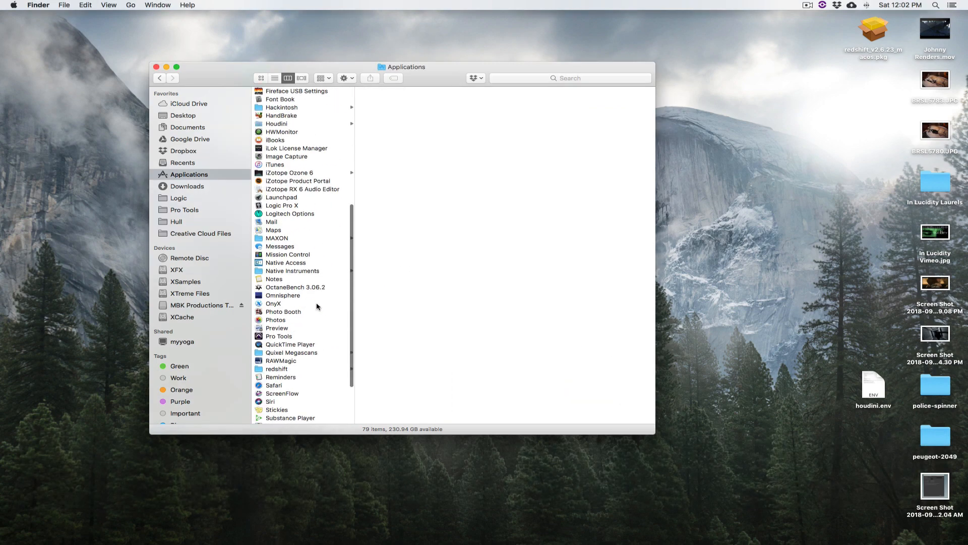
scroll(317, 306, down, 5)
click(295, 299)
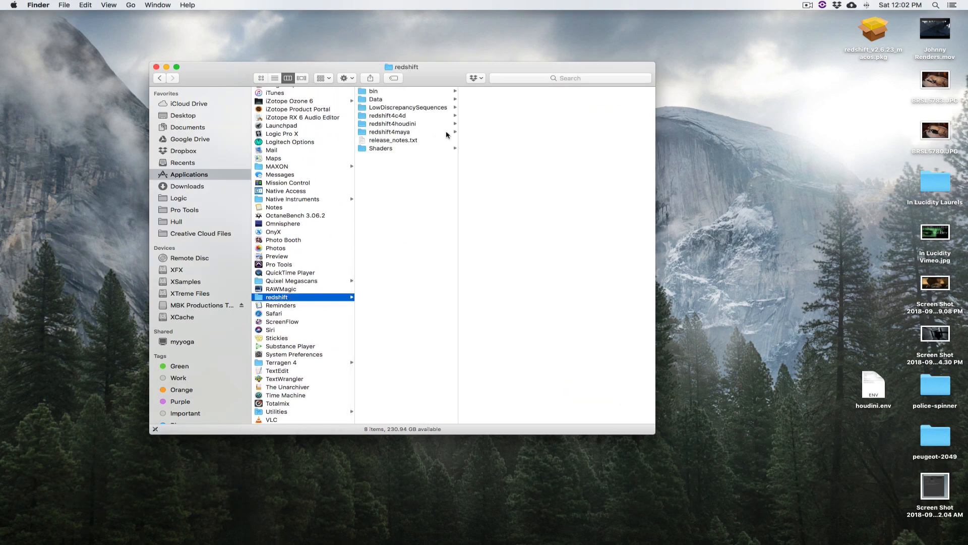
click(392, 124)
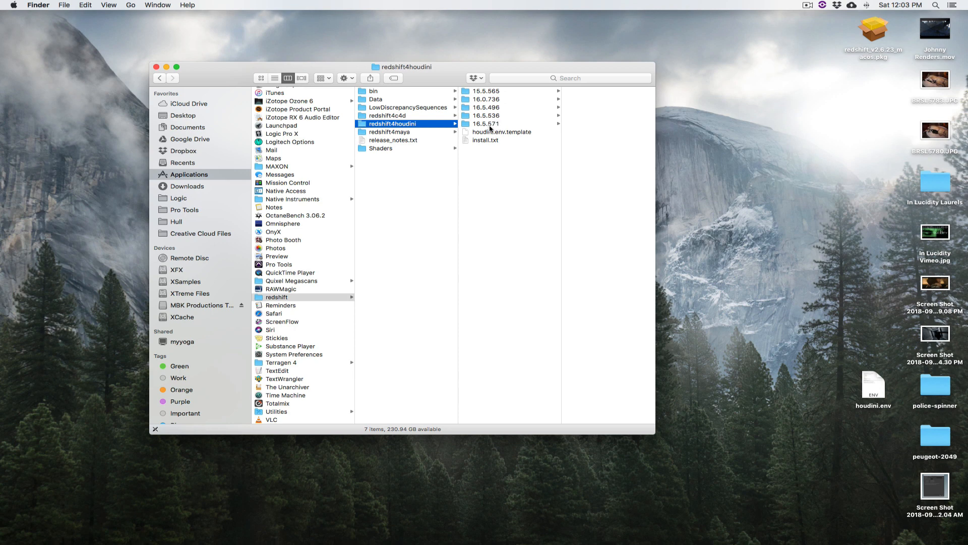
Switch back to TextWrangler and set the build in the HOUDINI_PATH line to 16.5.571
key(super+Tab)
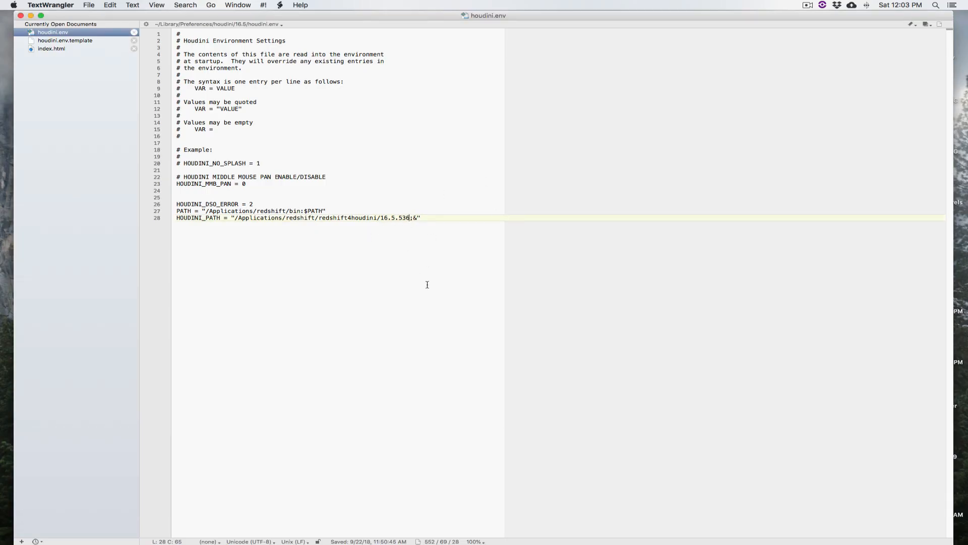
key(BackSpace)
key(BackSpace)
key(BackSpace)
text(571)
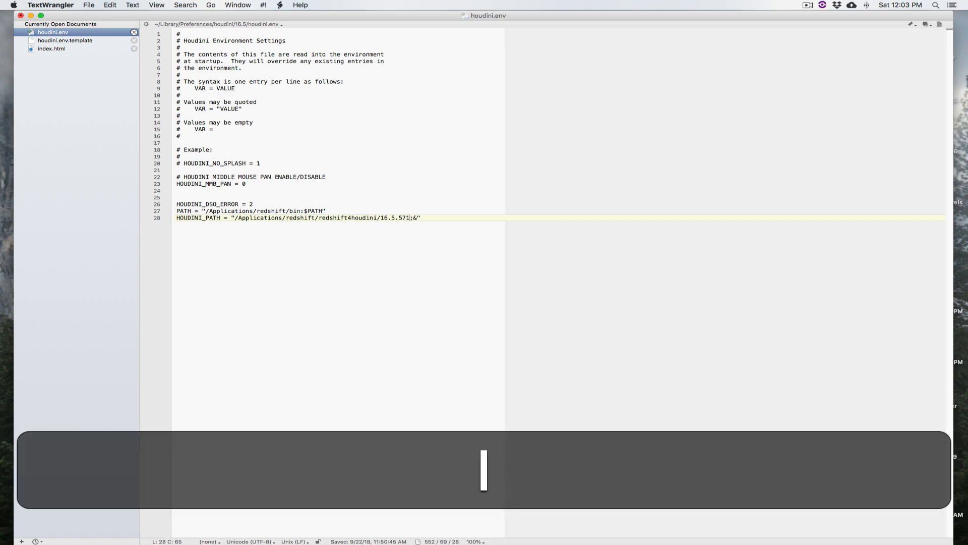
mouse_move(396, 16)
mouse_down()
mouse_move(411, 299)
mouse_move(401, 14)
mouse_move(383, 16)
mouse_up()
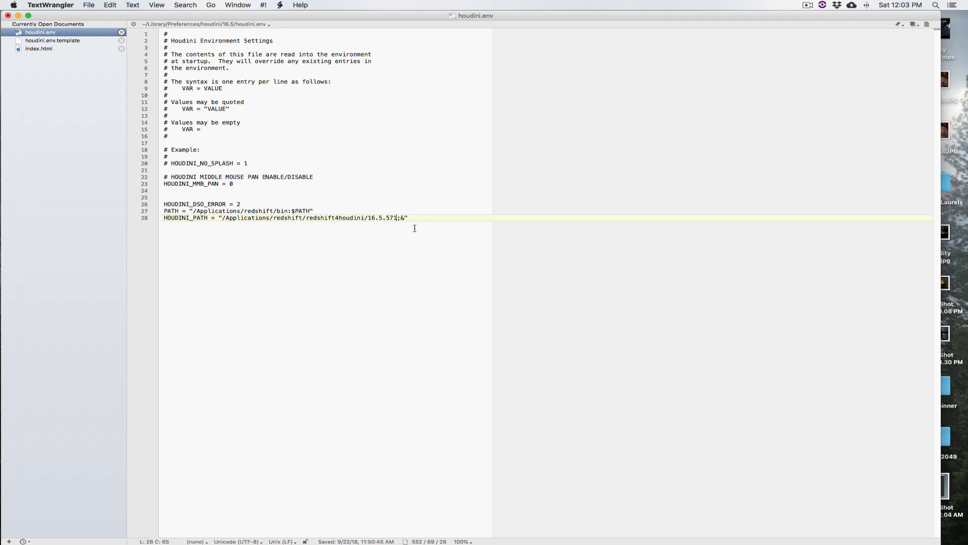
Save houdini.env over the version on disk and quit TextWrangler
key(super+s)
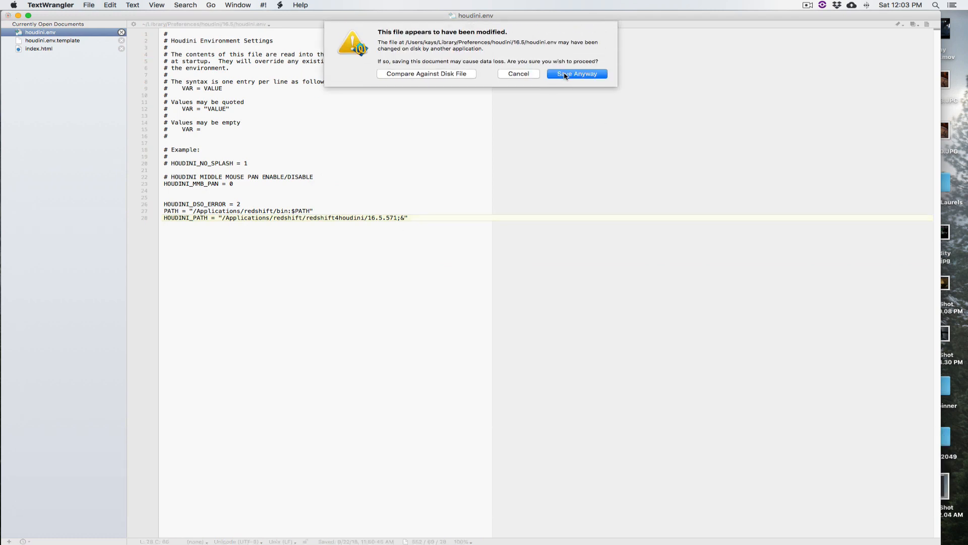
click(564, 74)
key(super+q)
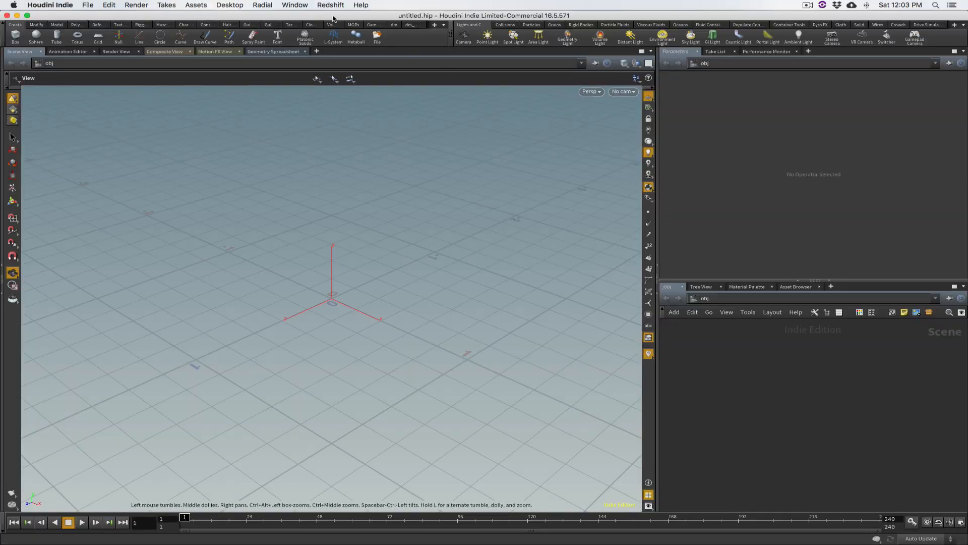
In the relaunched Houdini, show the Redshift plugin information and the Houdini version information side by side
click(331, 5)
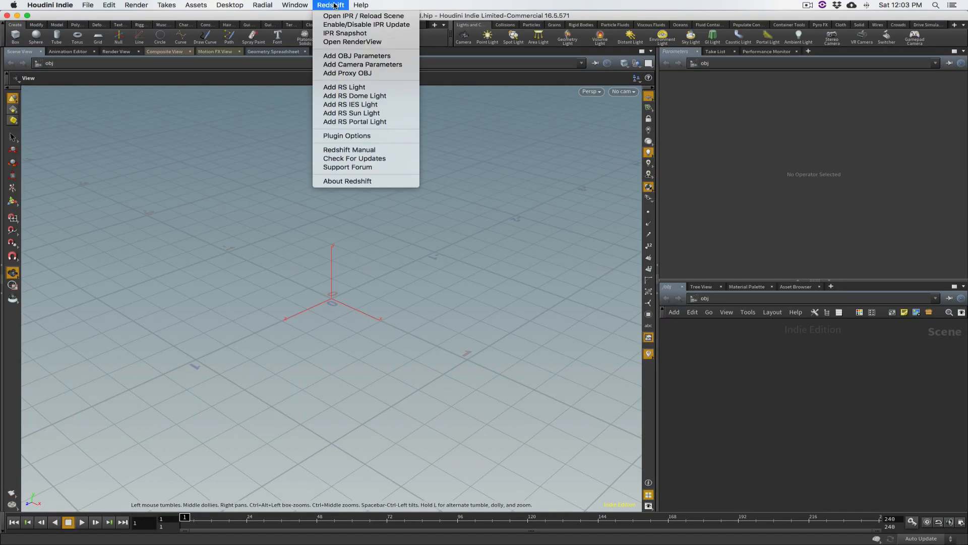
click(371, 181)
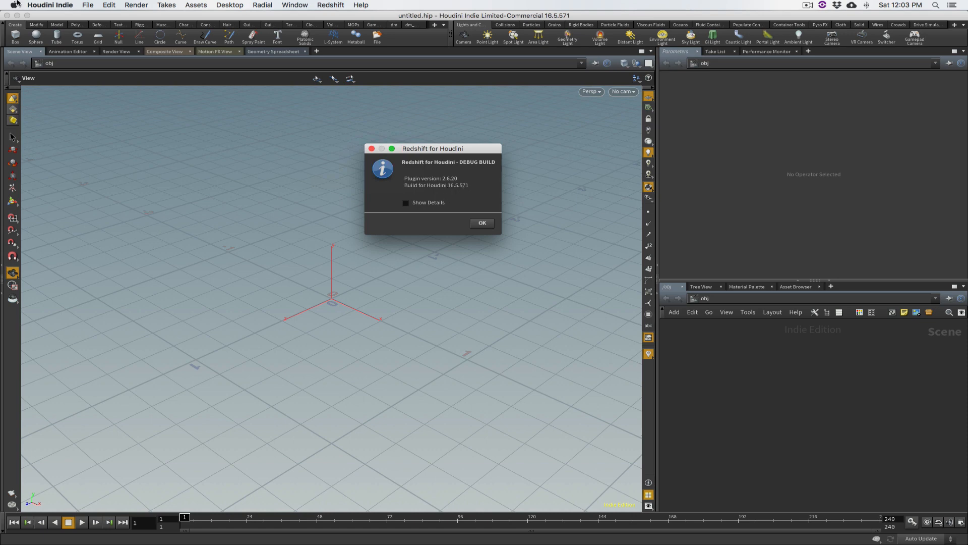
click(51, 6)
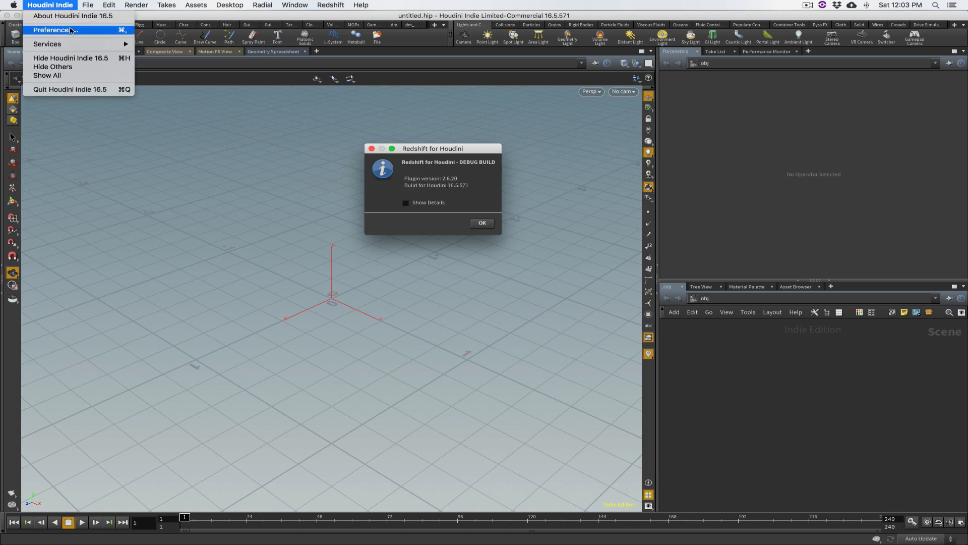
click(71, 15)
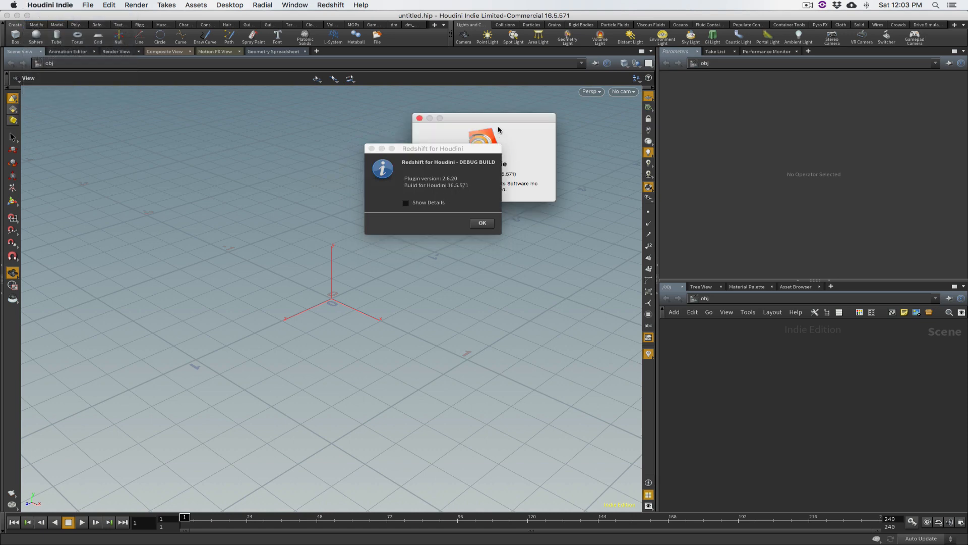
drag(503, 122, 282, 156)
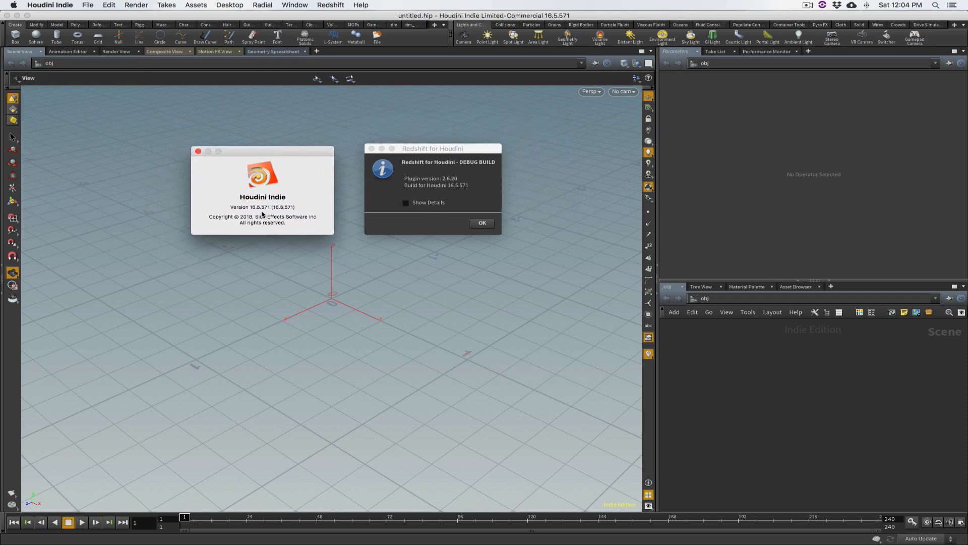
Compare the Houdini version with the build the Redshift plugin targets, and close both information windows
drag(250, 207, 270, 206)
click(274, 215)
click(446, 189)
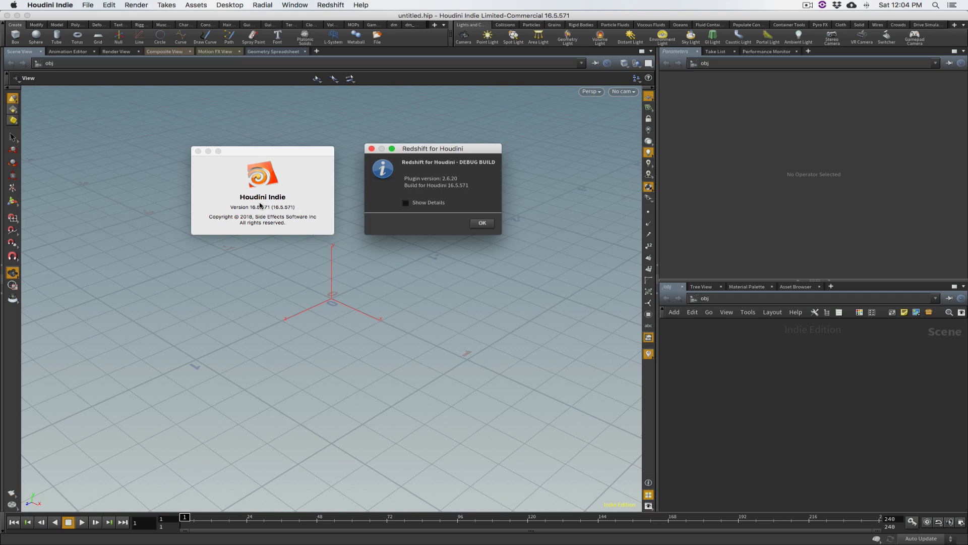
click(483, 223)
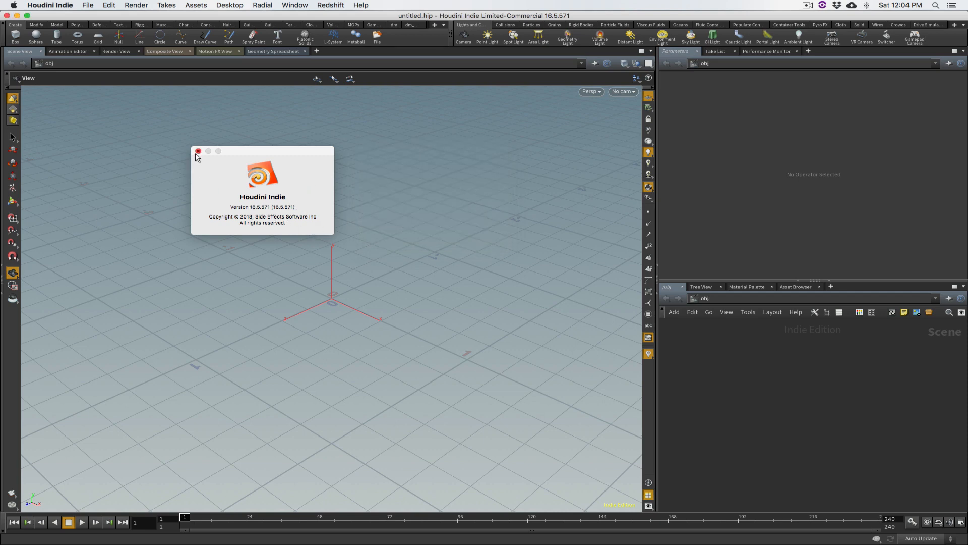
click(198, 152)
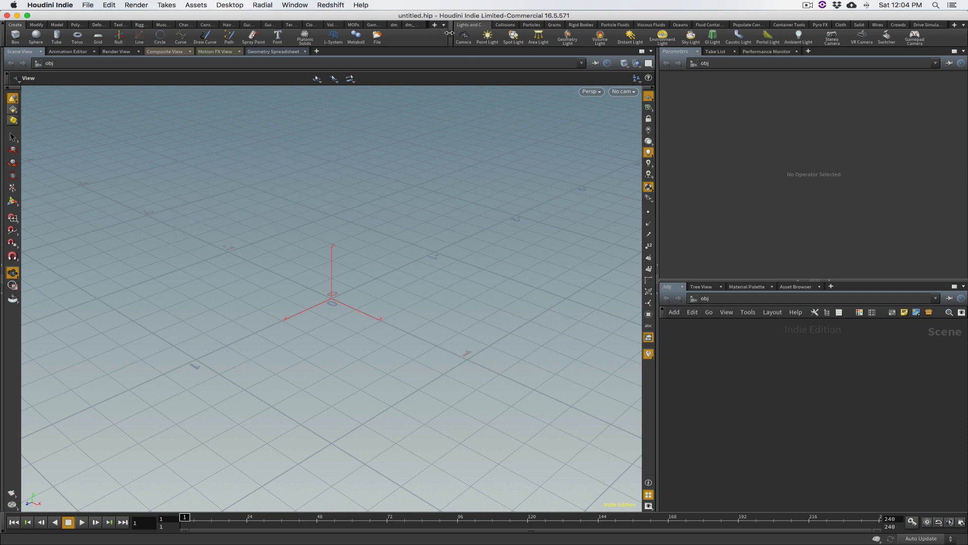
Widen the first shelf set to show all its shelves, display the Redshift shelf, and look over the Redshift commands
drag(452, 33, 570, 33)
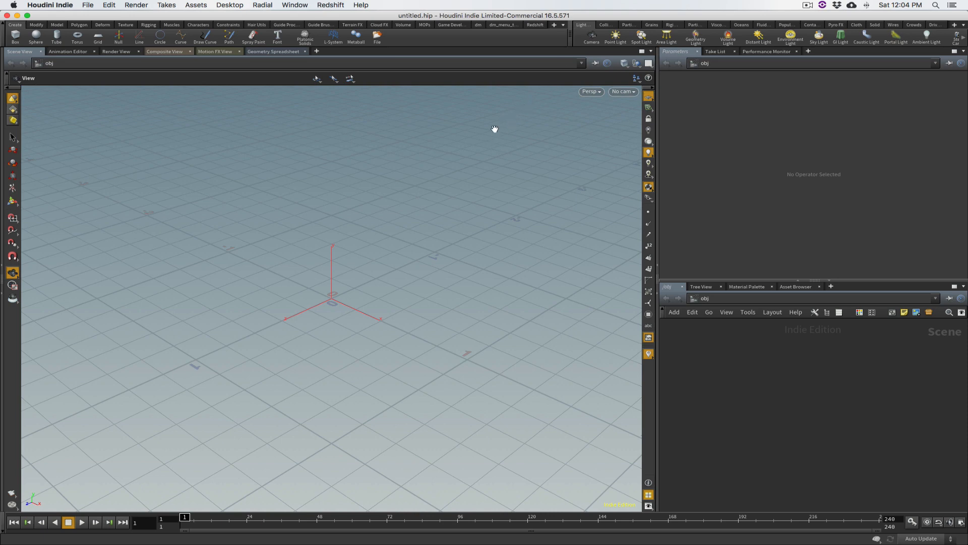
click(535, 25)
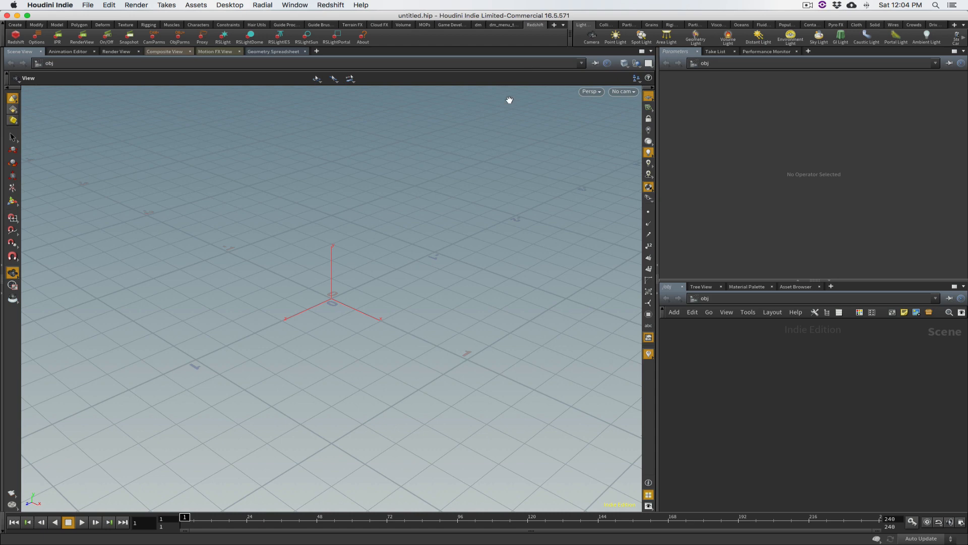
click(331, 5)
click(153, 158)
click(323, 6)
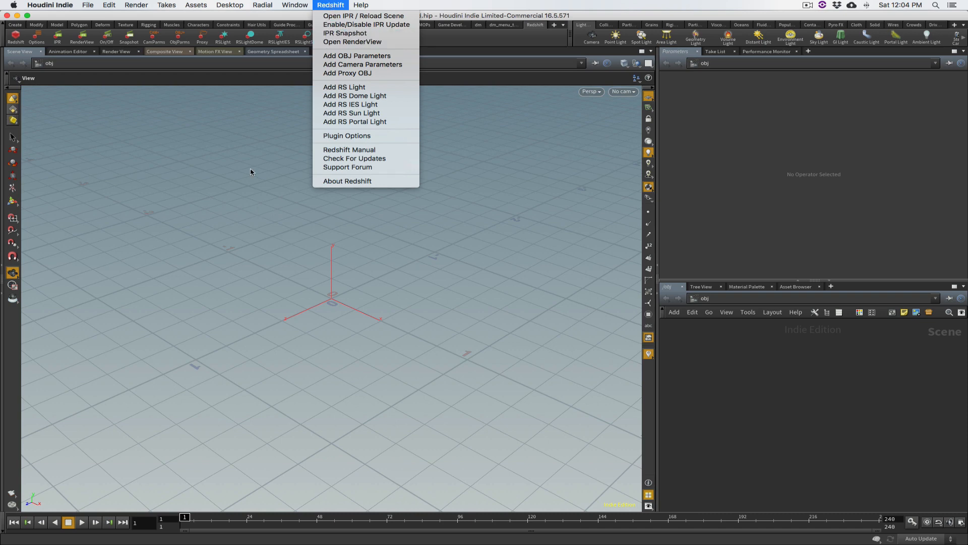
click(287, 147)
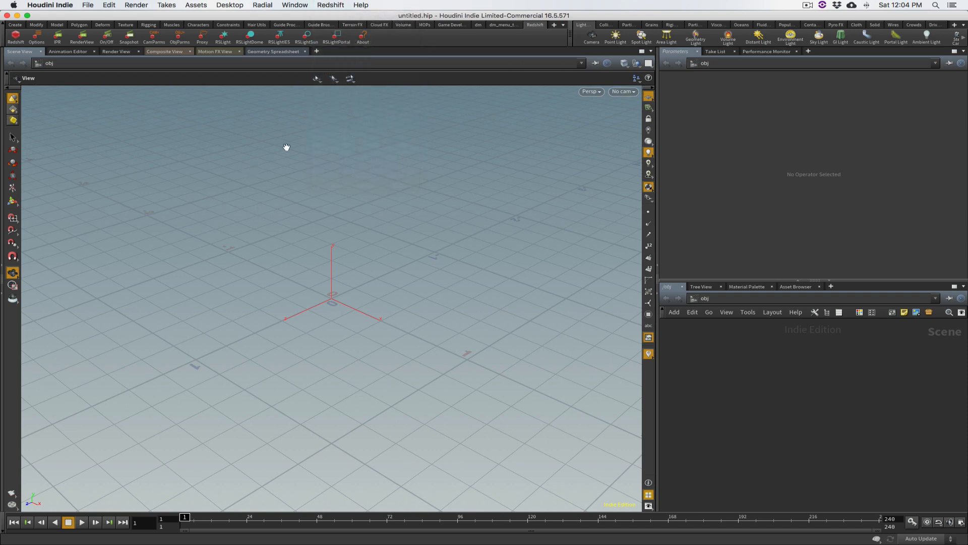
Review the cache folder, texture cache size and GPU settings in the Redshift plugin options, and cancel without changes
click(36, 39)
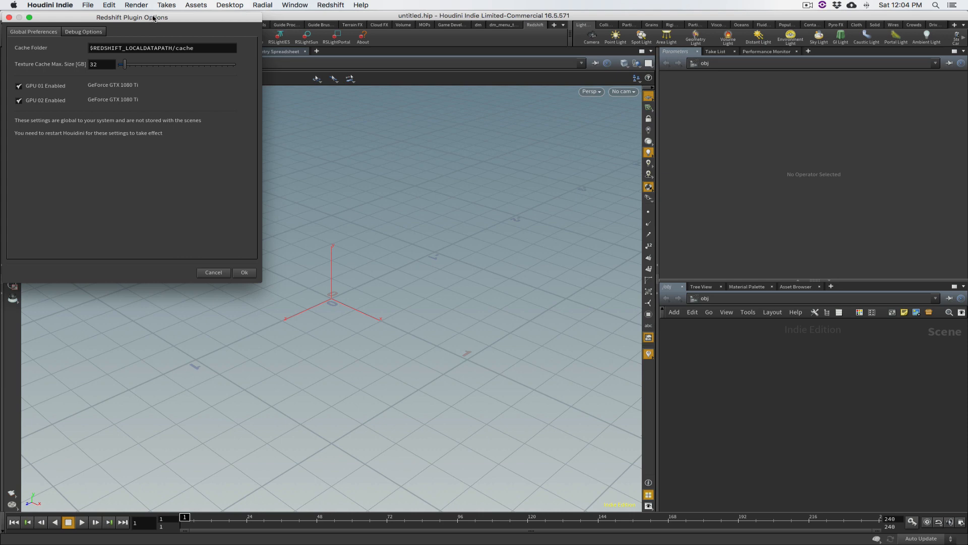
drag(154, 18, 356, 145)
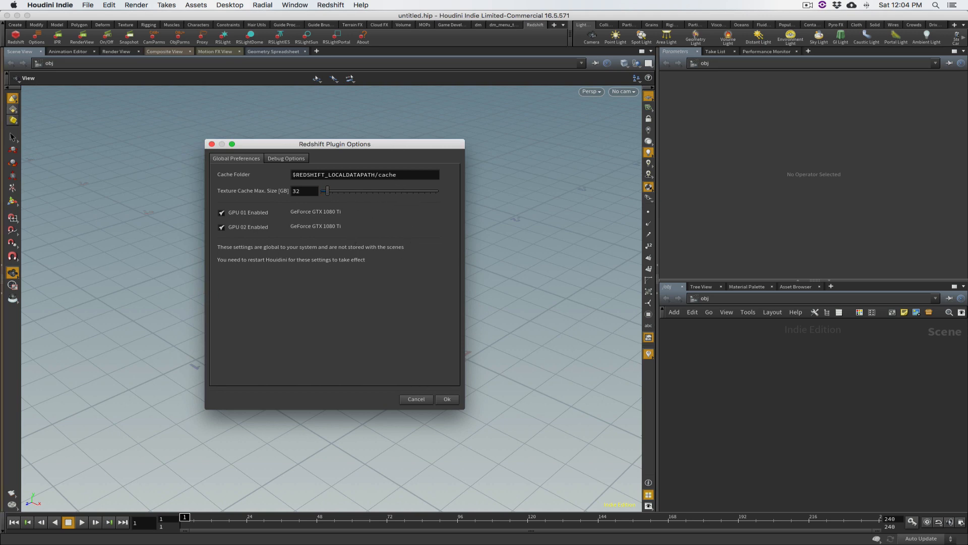
key(alt)
click(166, 5)
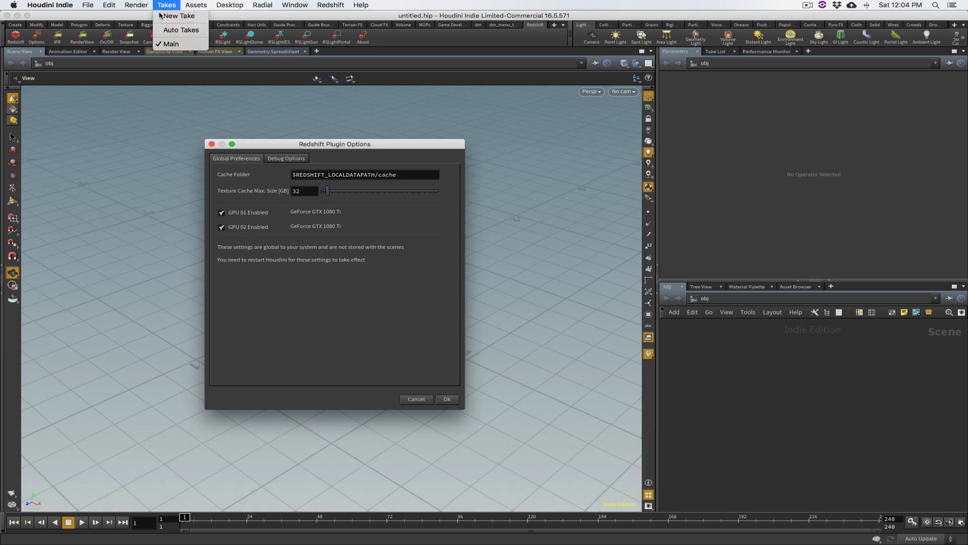
click(419, 400)
key(alt)
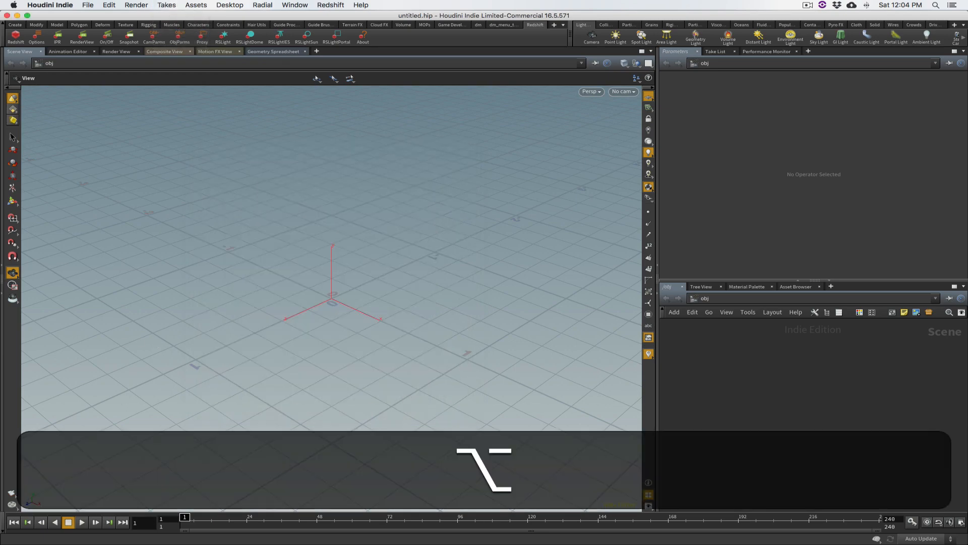
Switch to Finder, close all its open windows, and open a new window
click(383, 210)
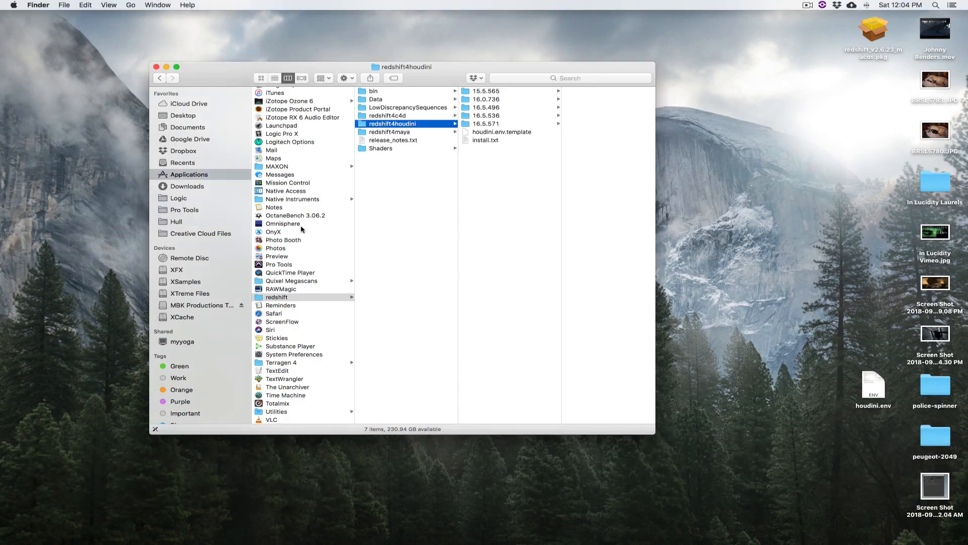
key(shift)
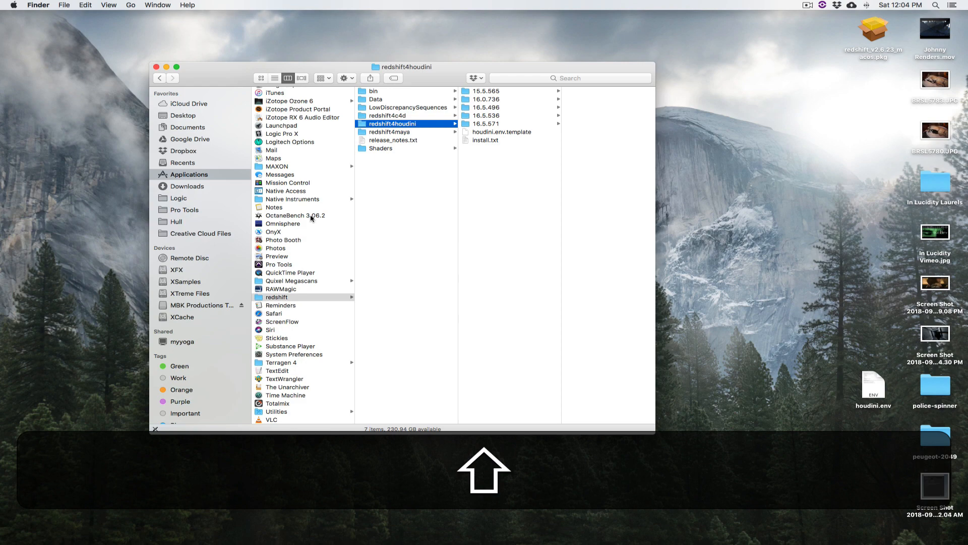
key(shift+super+w)
key(super+n)
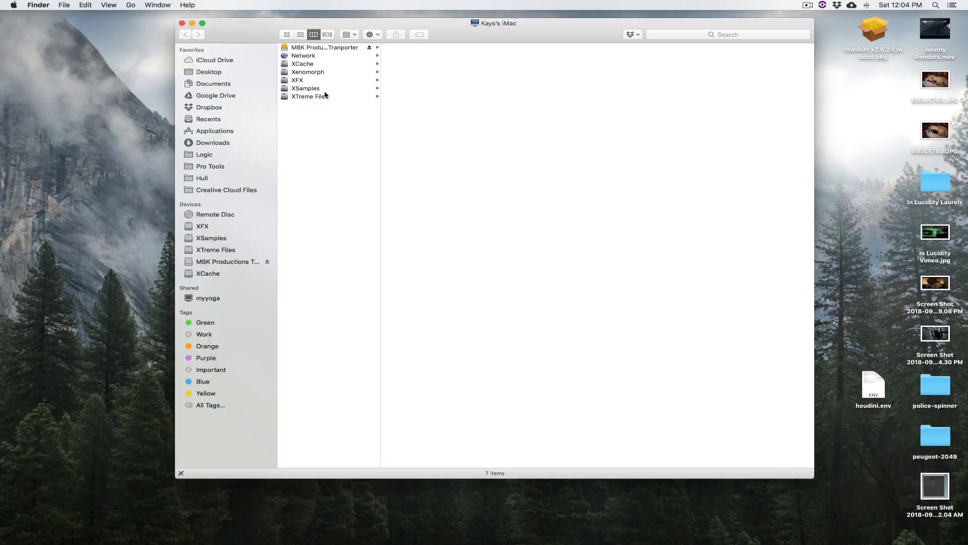
Browse the Xenomorph drive to the redshift folder in the user's home folder and show its cache subfolder
click(323, 72)
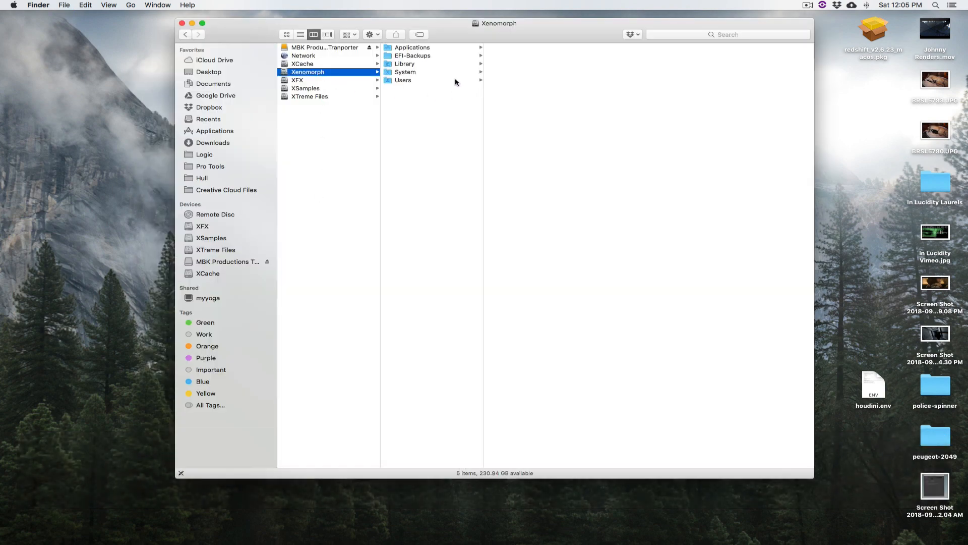
click(414, 80)
click(518, 57)
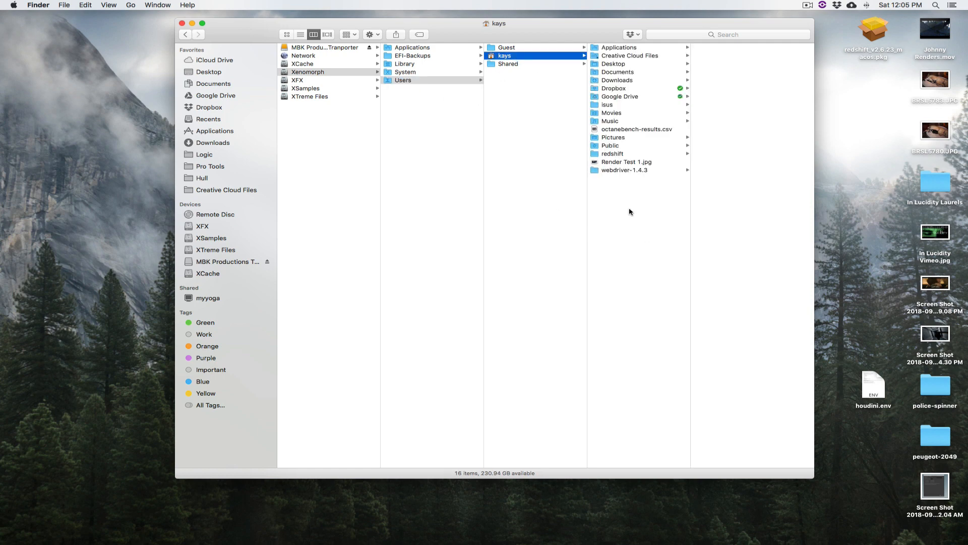
click(630, 155)
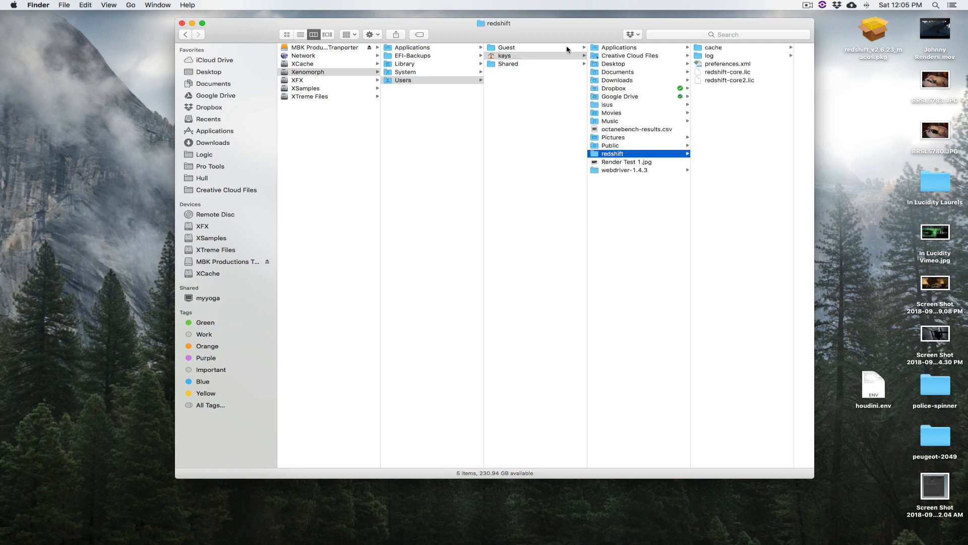
drag(567, 38, 471, 36)
click(604, 46)
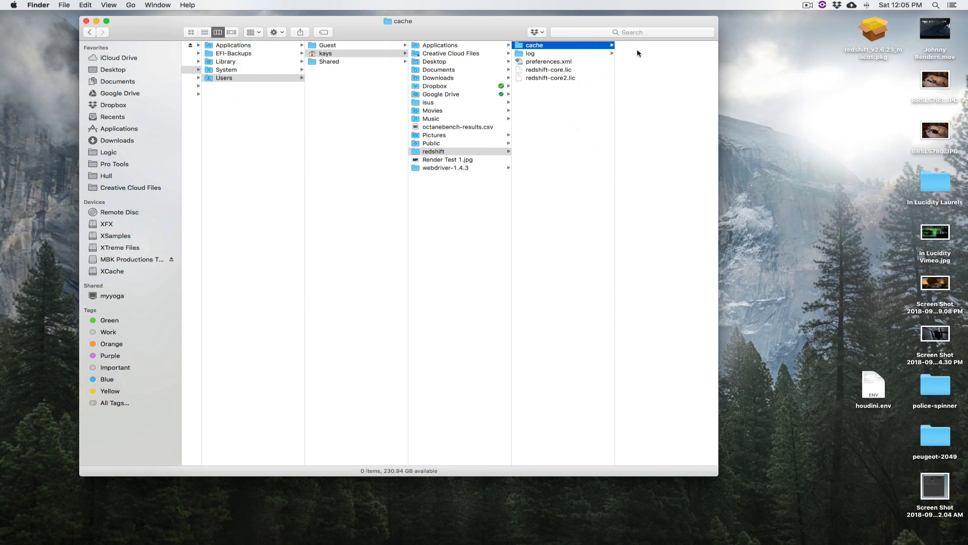
Show the contents of the XCache drive in Finder and move the window out of the way
key(super+Tab)
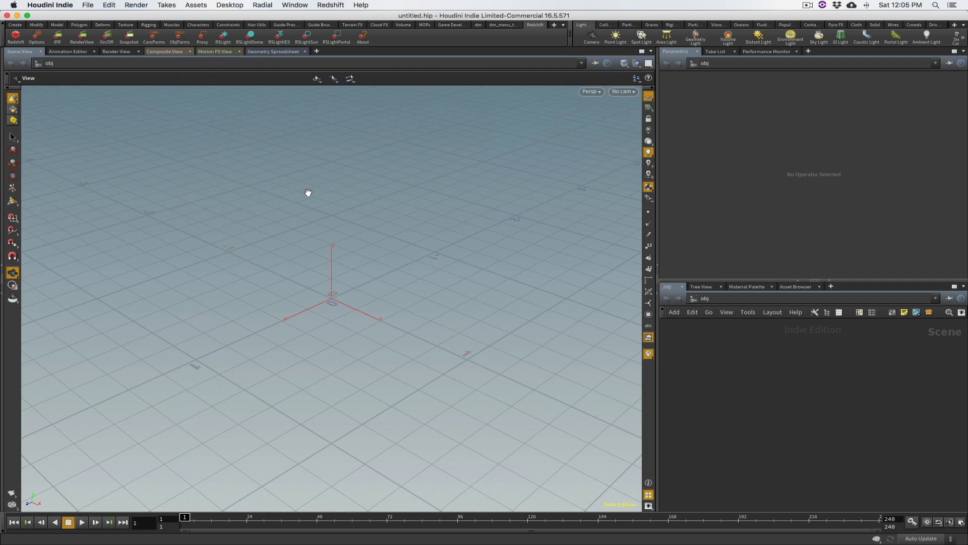
alt+click(72, 283)
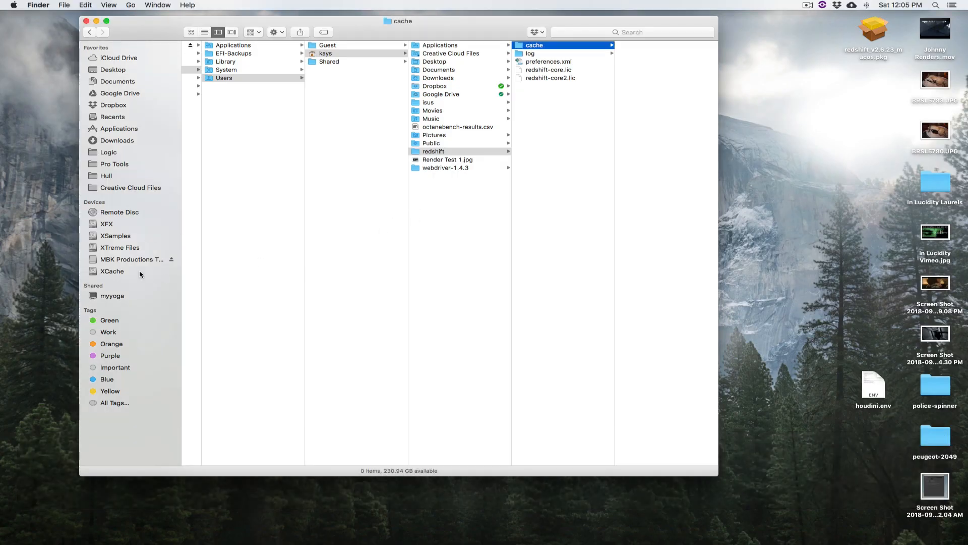
click(122, 271)
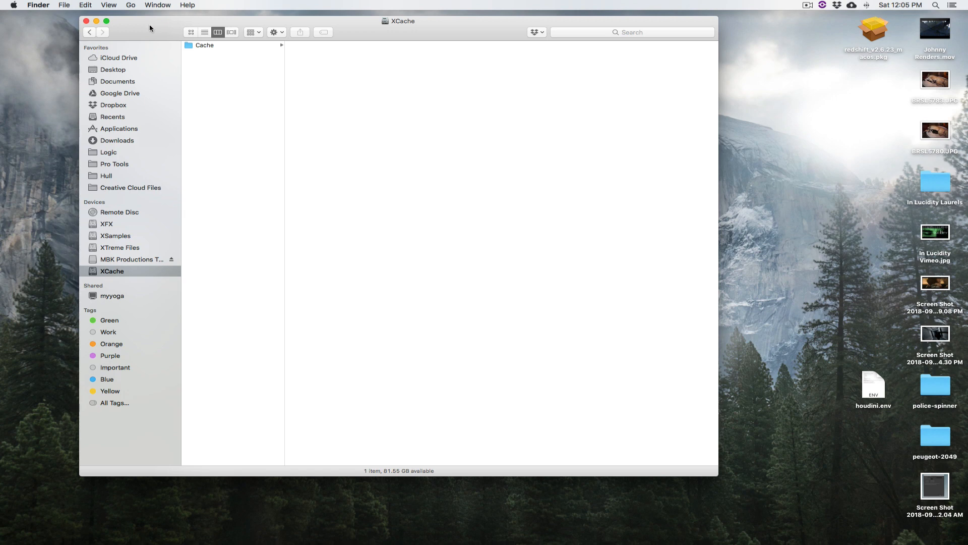
drag(152, 30, 0, 54)
Switch to Houdini, inspect the cache folder path in the Redshift plugin options, and cancel without changes
key(super+Tab)
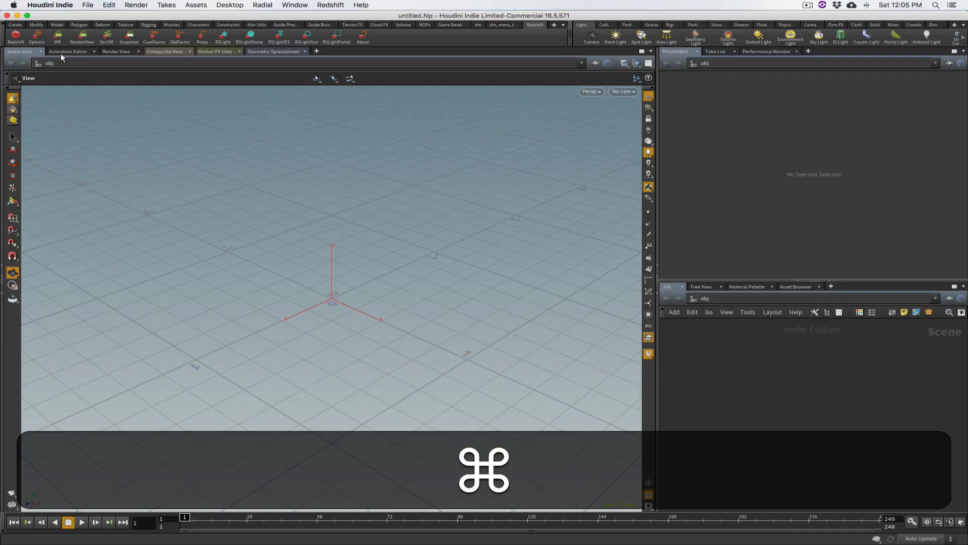
click(36, 36)
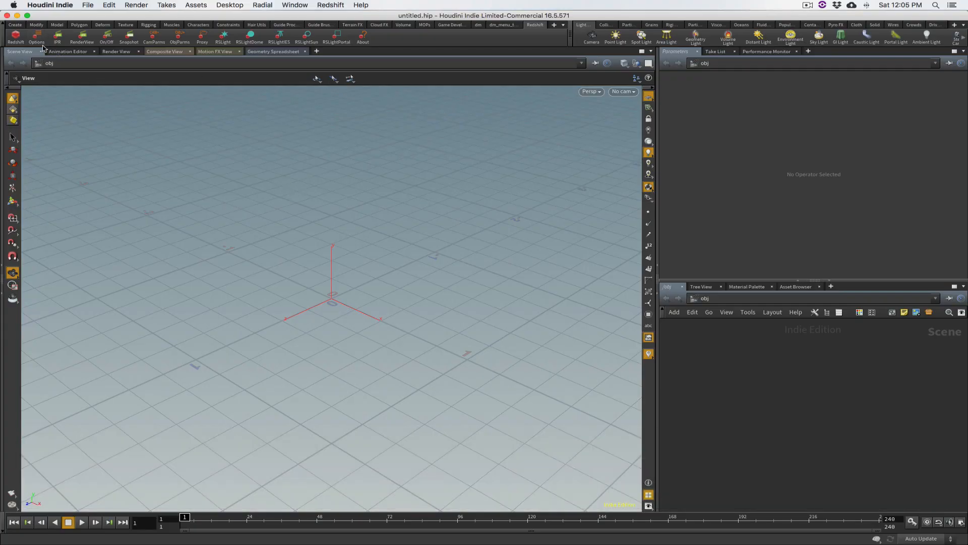
drag(401, 173, 246, 175)
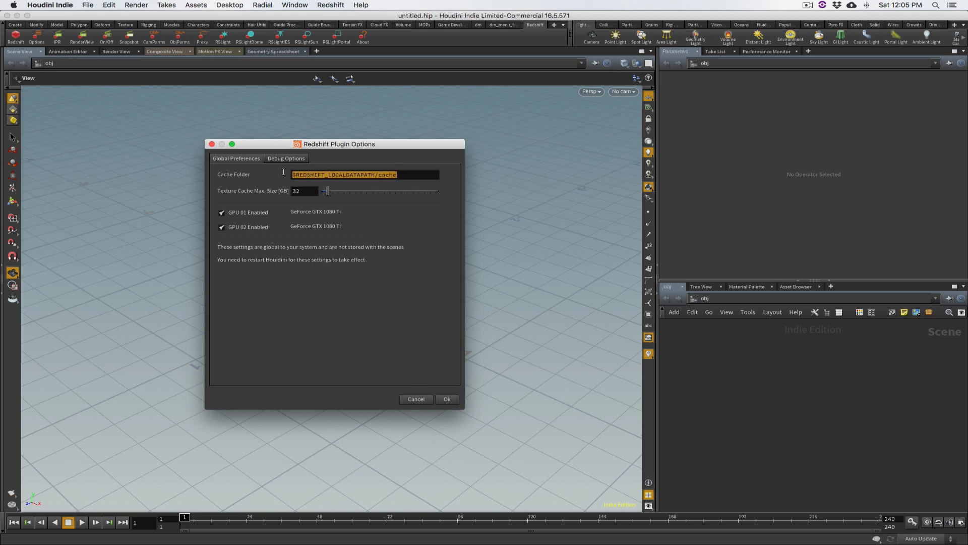
click(403, 177)
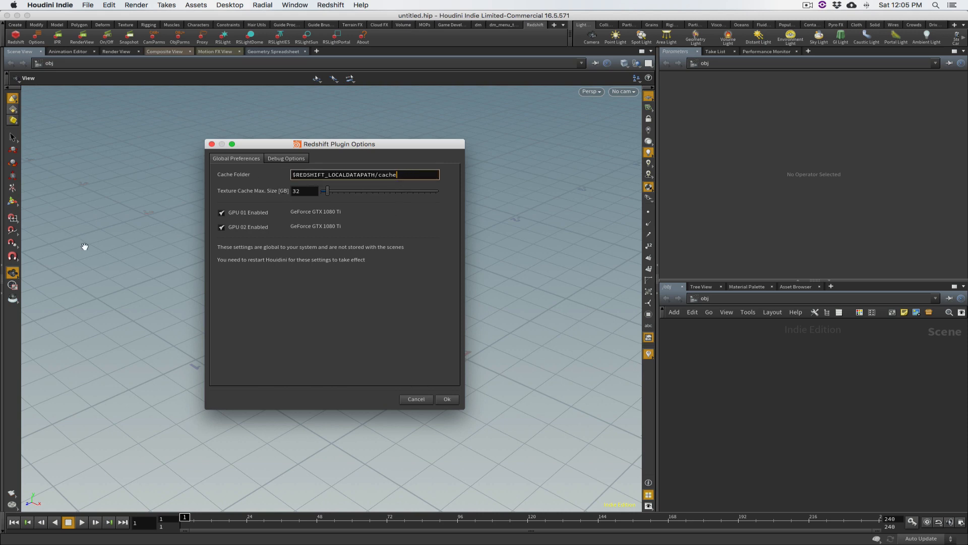
click(423, 401)
alt+click(266, 99)
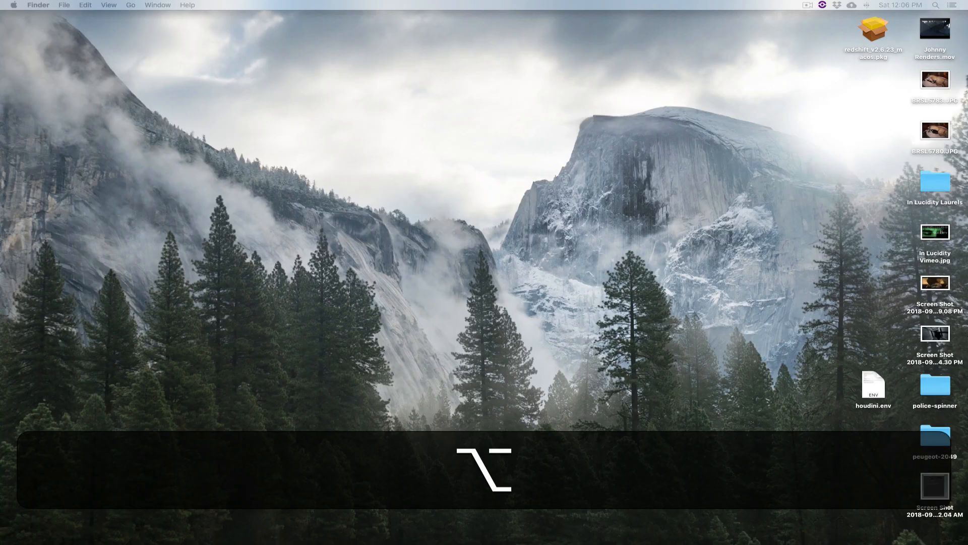
Switch to Terminal and insert the path of the XCache drive's Cache folder from Finder at the prompt
key(super+Tab)
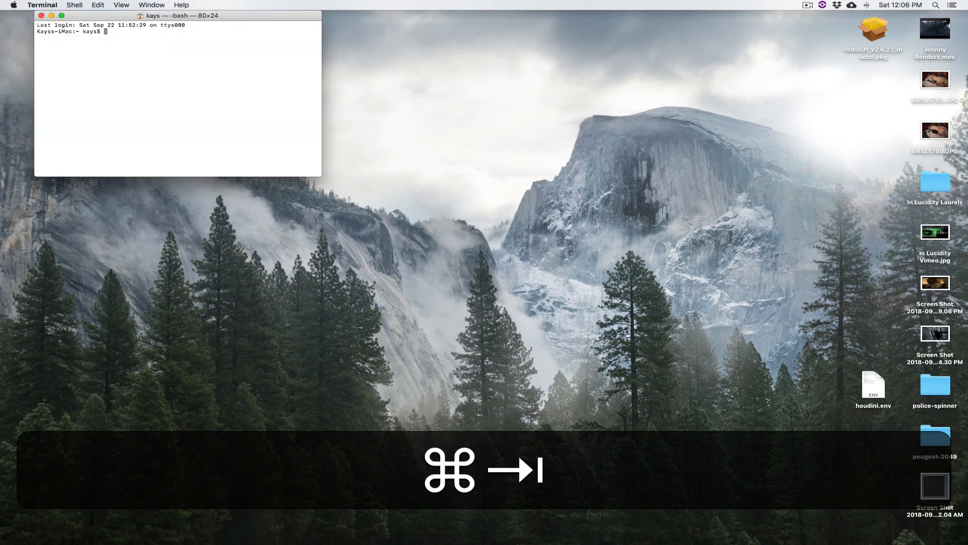
drag(0, 128, 687, 83)
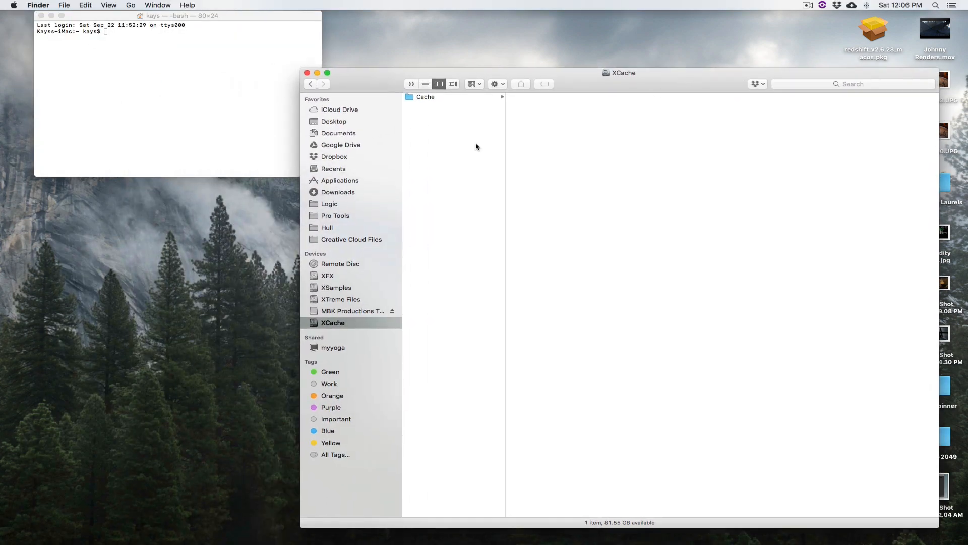
click(435, 96)
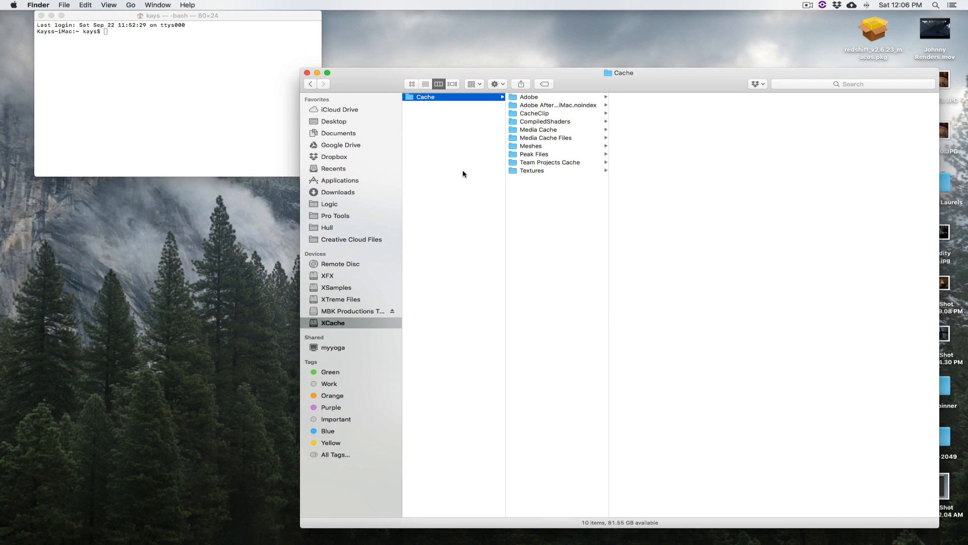
click(454, 125)
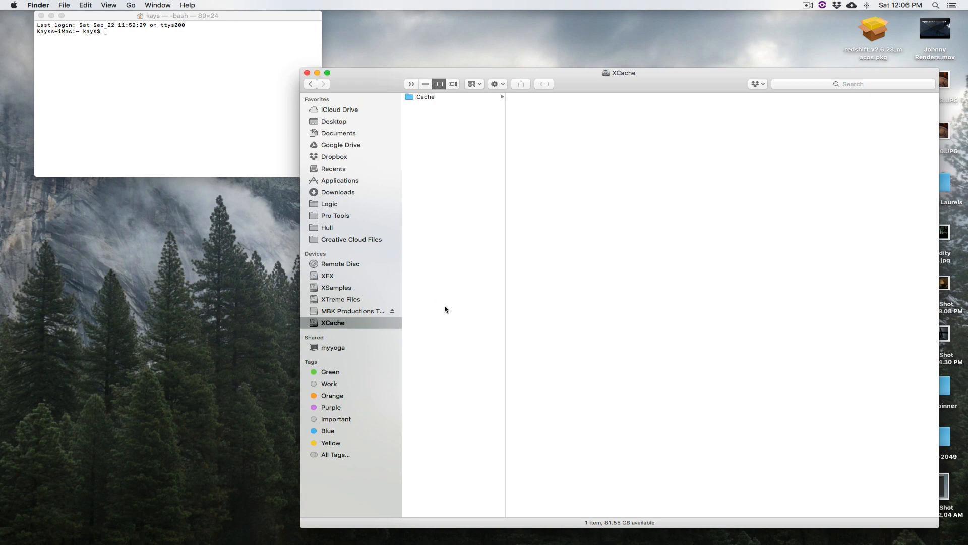
click(411, 99)
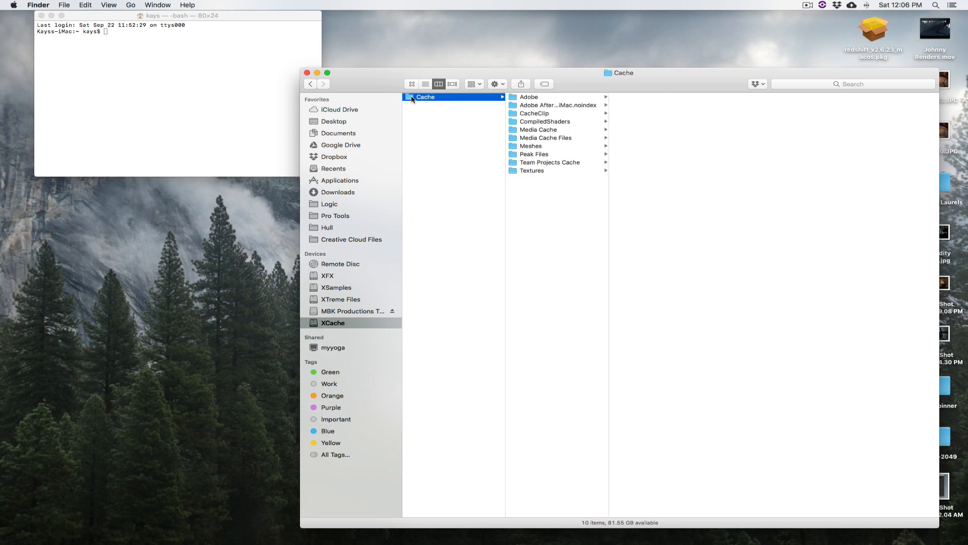
drag(411, 99, 121, 35)
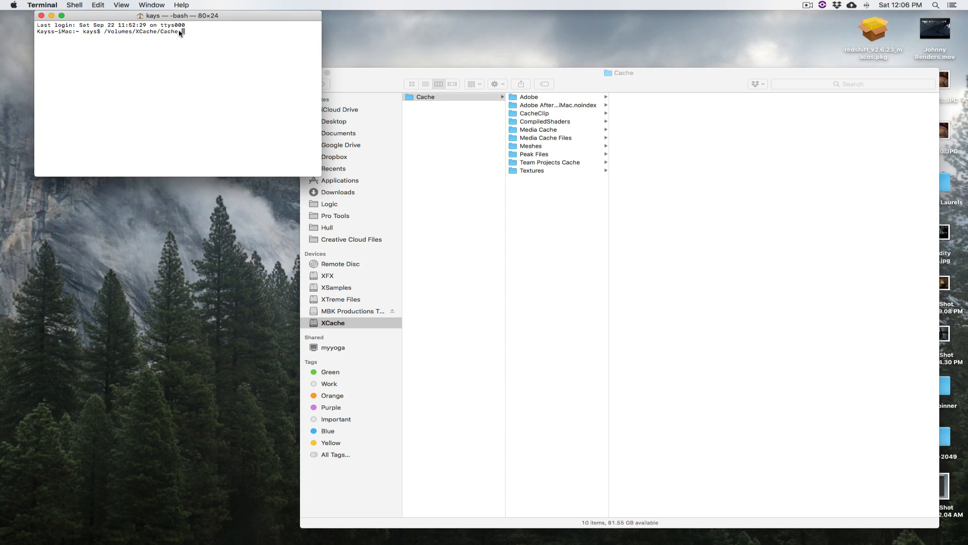
Copy the path /Volumes/XCache/Cache from the Terminal prompt and close the Finder window
drag(180, 33, 103, 33)
key(super+c)
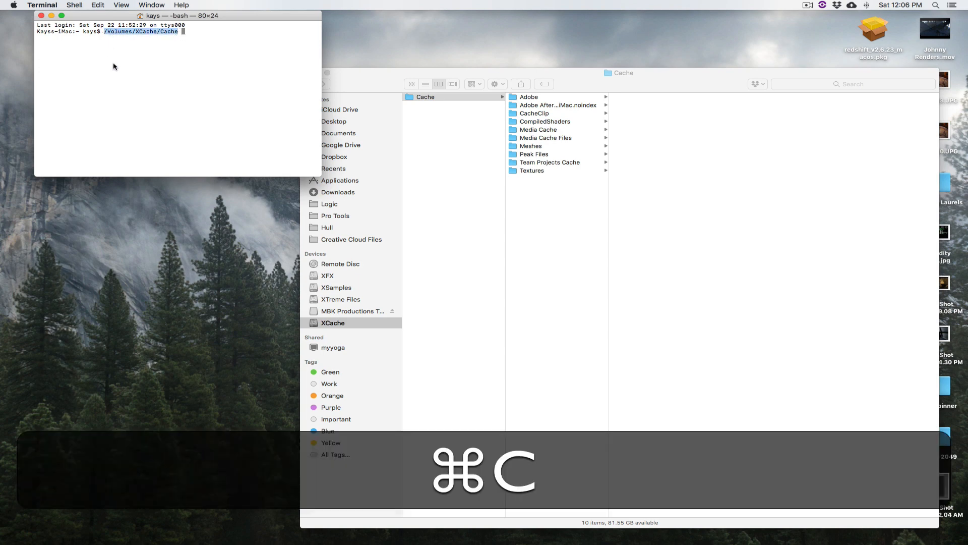
alt+click(163, 249)
click(447, 182)
key(super+w)
Switch to Houdini, set the cache folder in the Redshift plugin options to /Volumes/XCache/Cache, and accept the change
key(super+Tab)
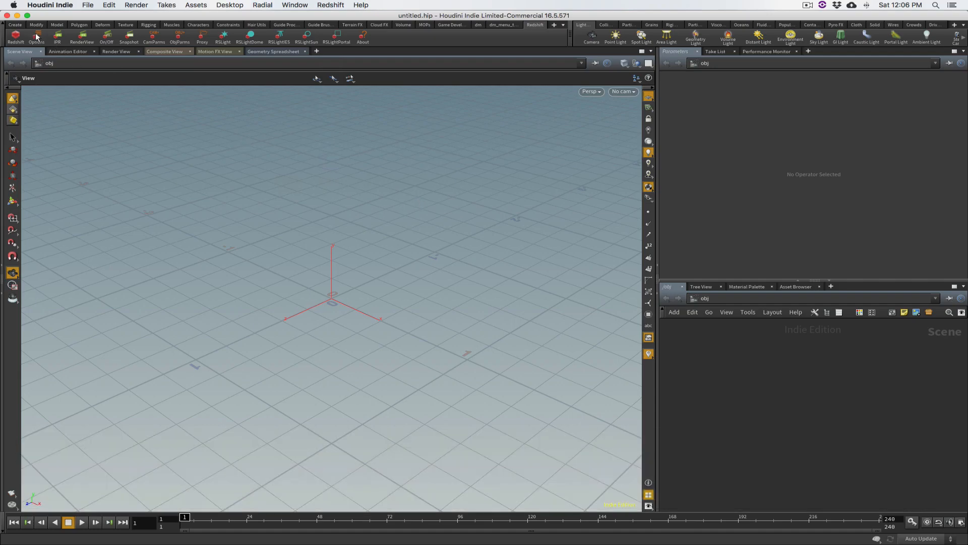
click(36, 37)
drag(401, 174, 292, 175)
key(super+v)
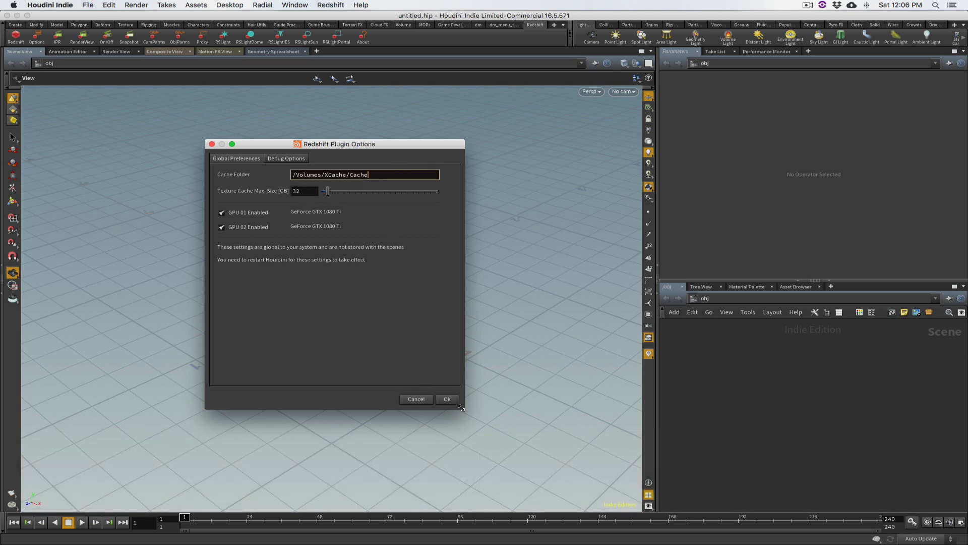
click(448, 399)
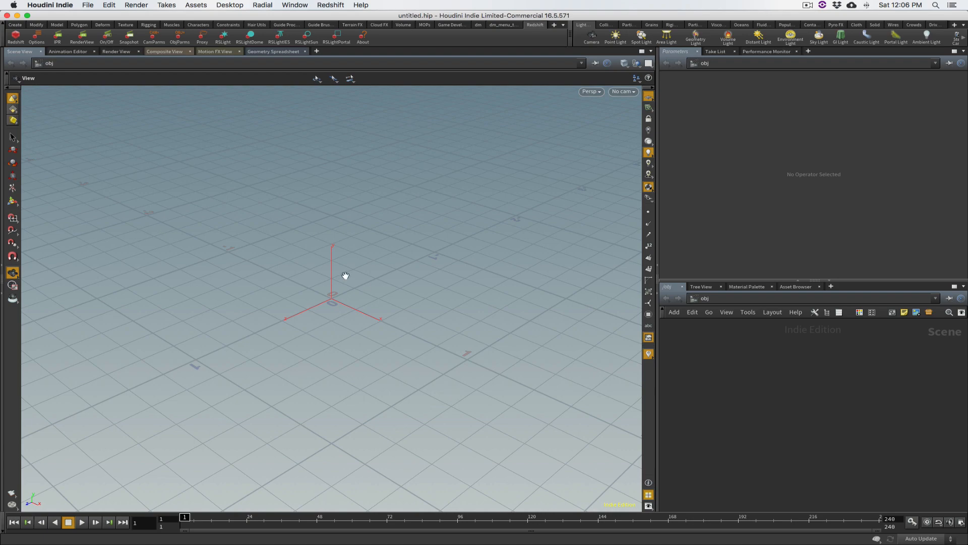
Restart Houdini, check the cache folder path in the Redshift plugin options, and close them without changes
key(super+q)
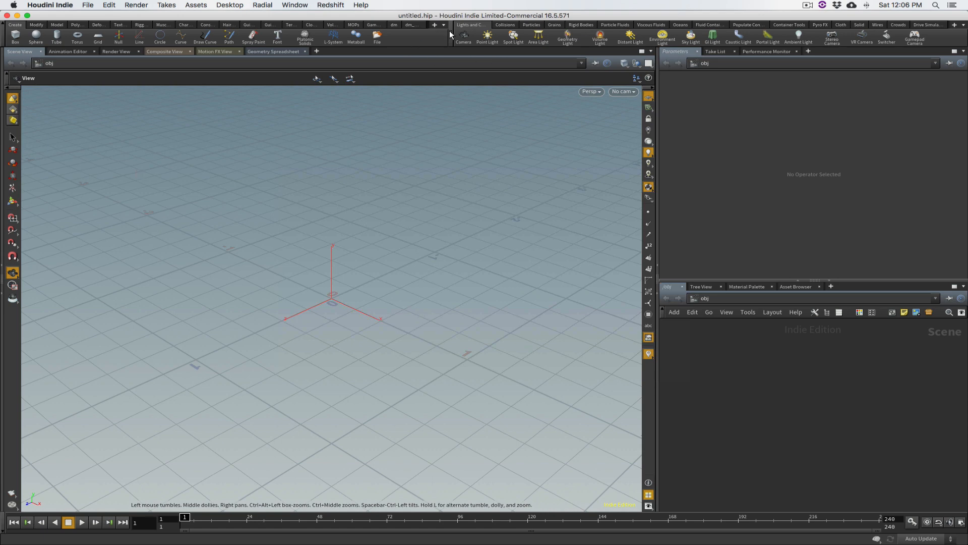
click(337, 5)
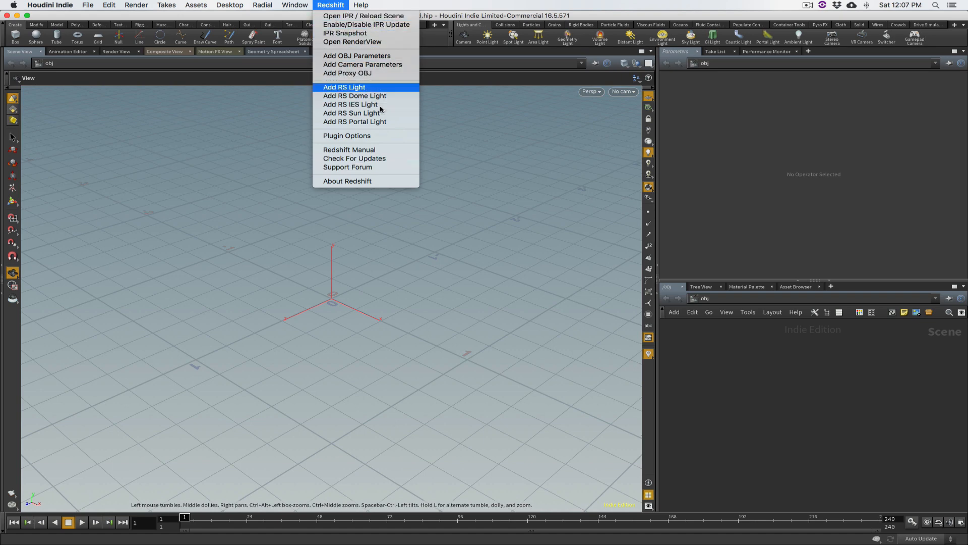
click(376, 136)
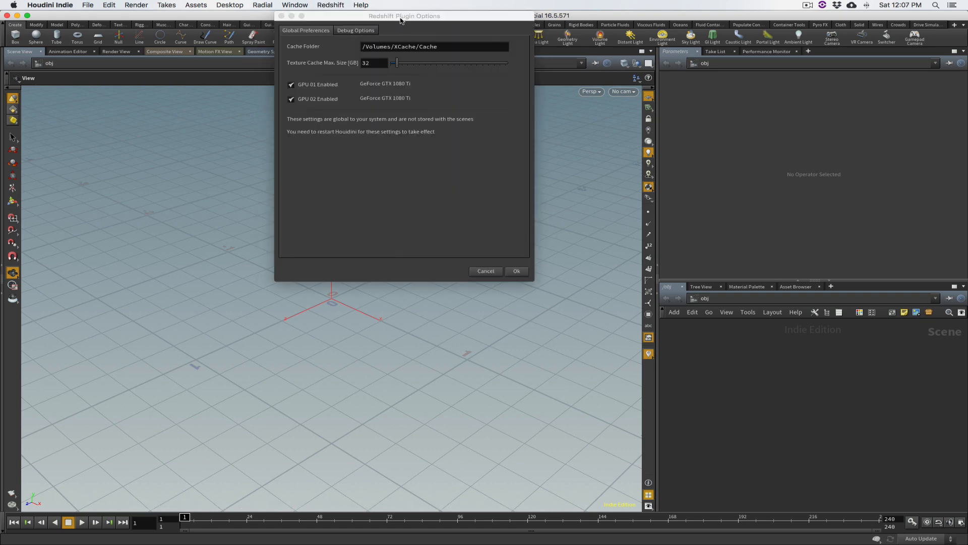
drag(401, 20, 378, 138)
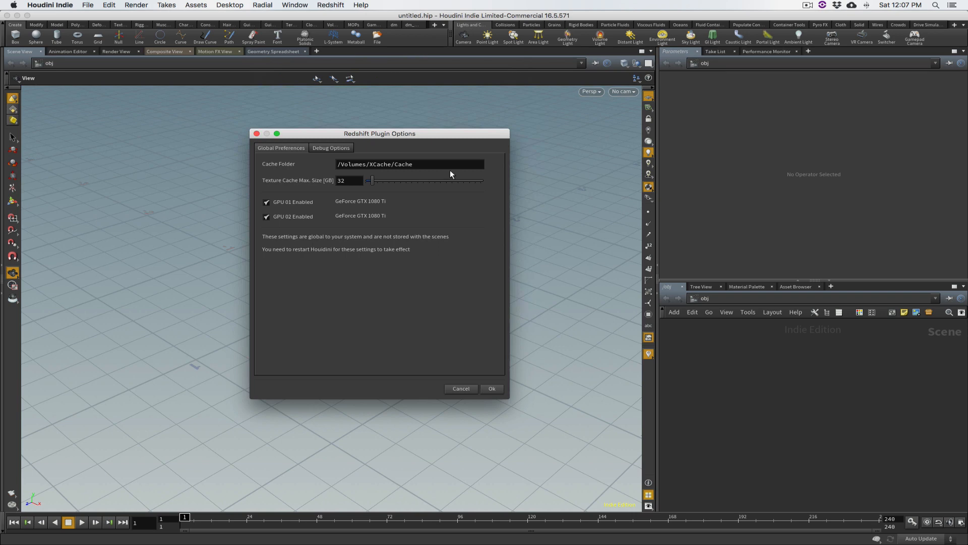
click(461, 387)
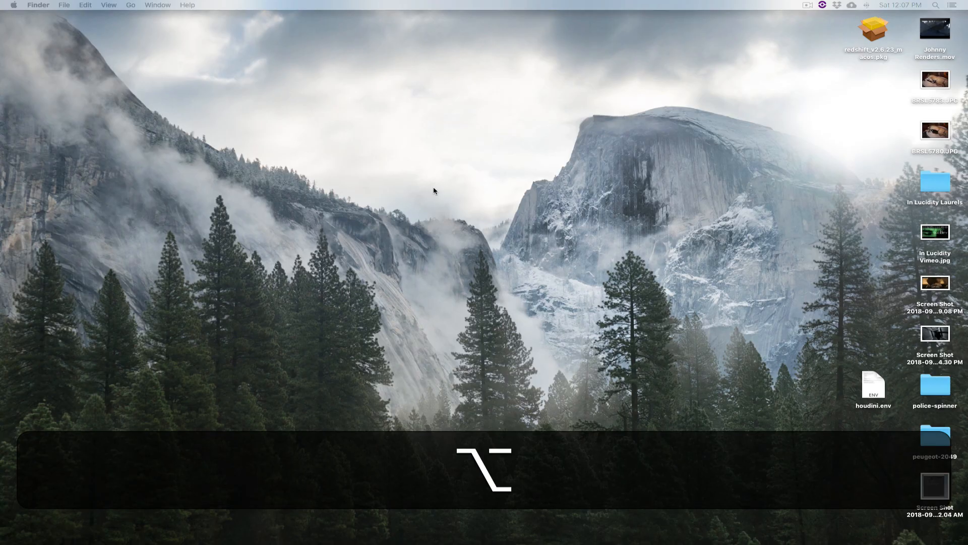
Switch to Finder and show the info window for the Cache folder on the XCache drive from a new window
click(452, 168)
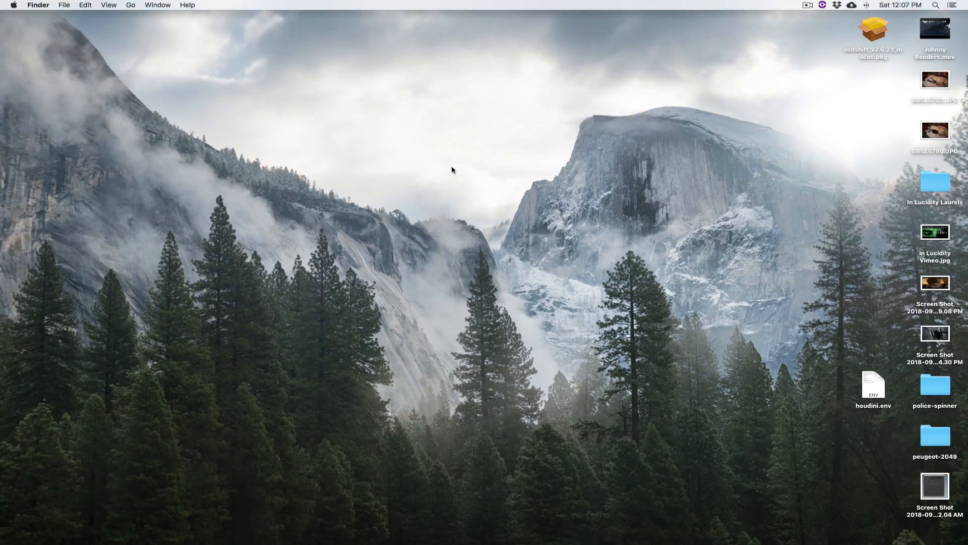
key(super+n)
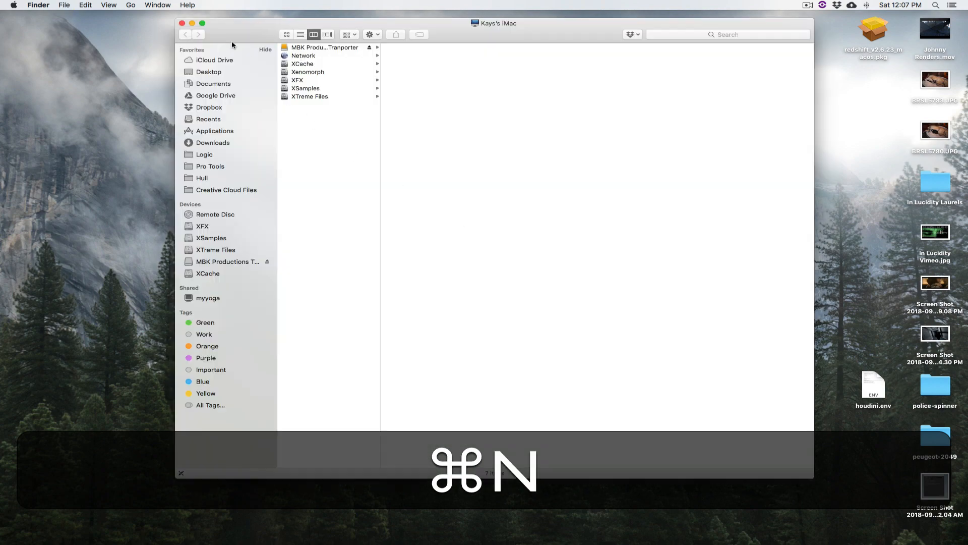
drag(237, 28, 168, 27)
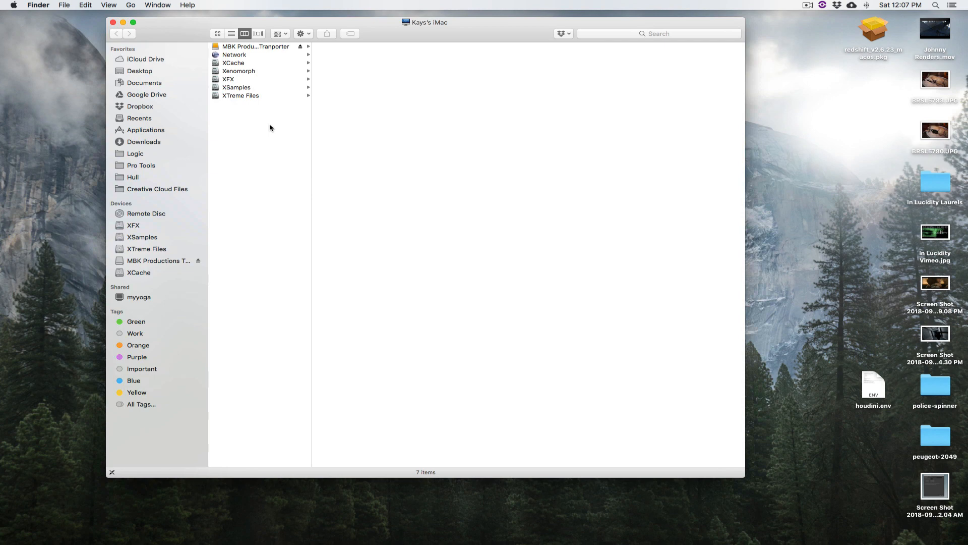
click(247, 63)
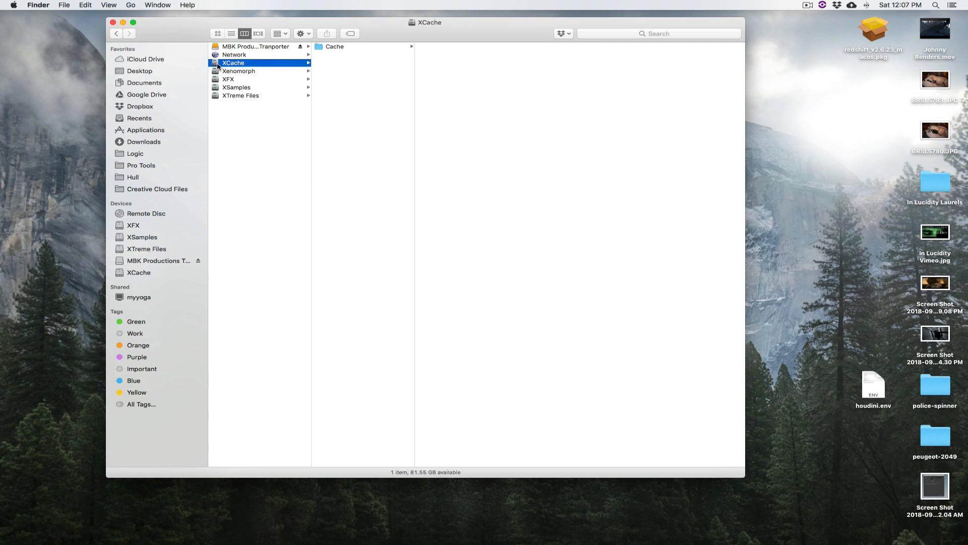
click(322, 47)
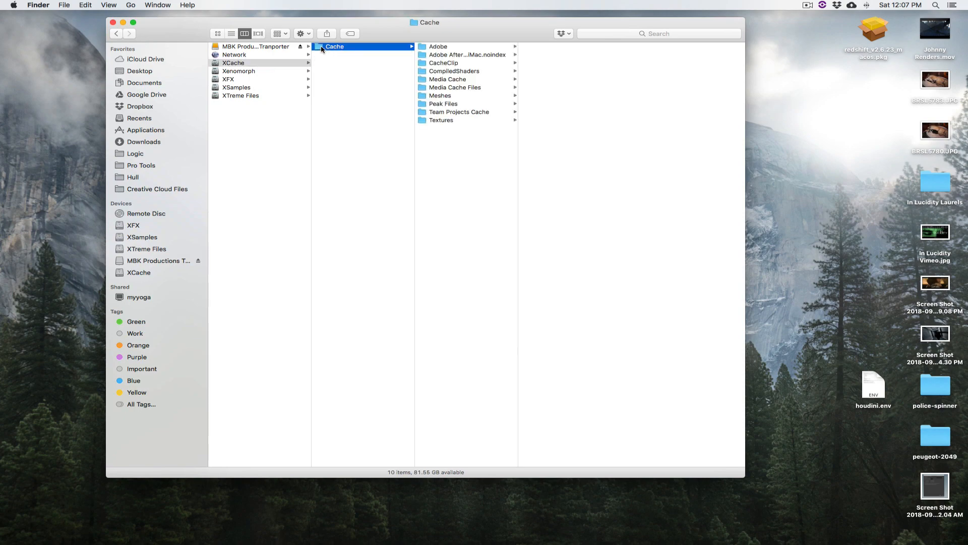
key(super+i)
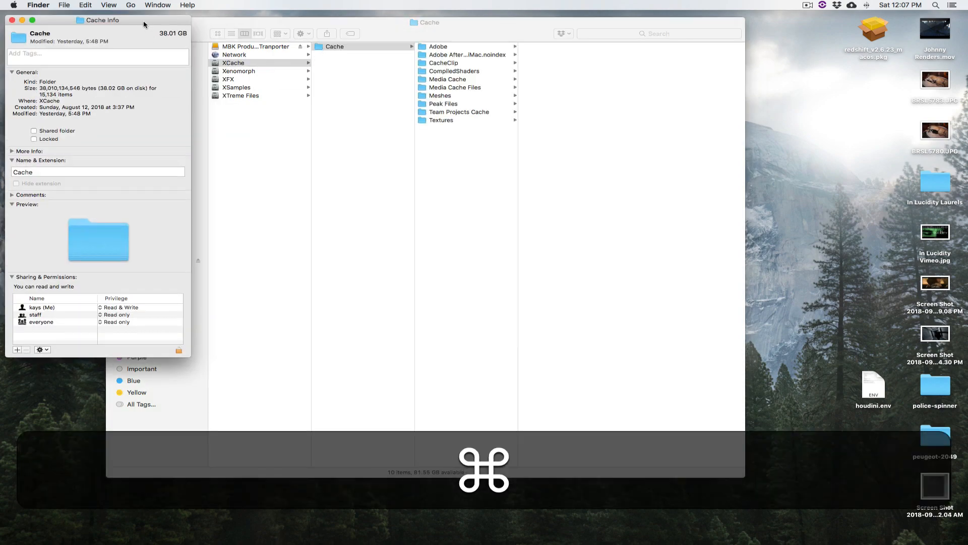
drag(143, 24, 438, 23)
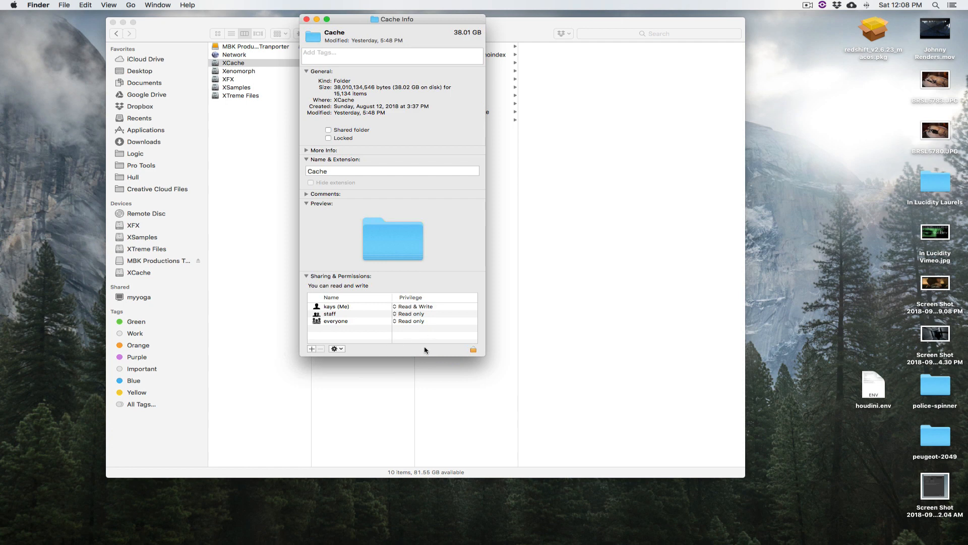
Unlock the Cache folder's sharing and permissions settings by entering the account password
click(472, 350)
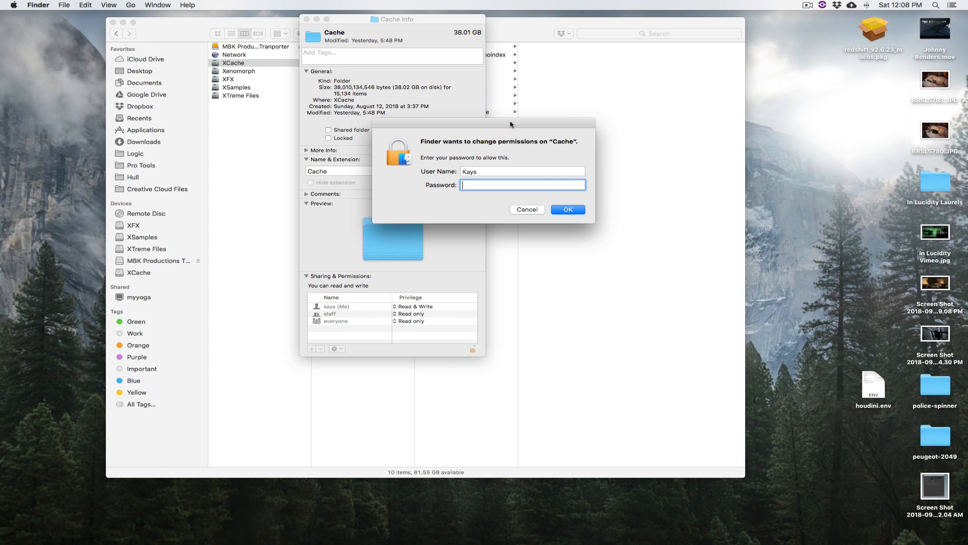
text(••••••••)
key(Return)
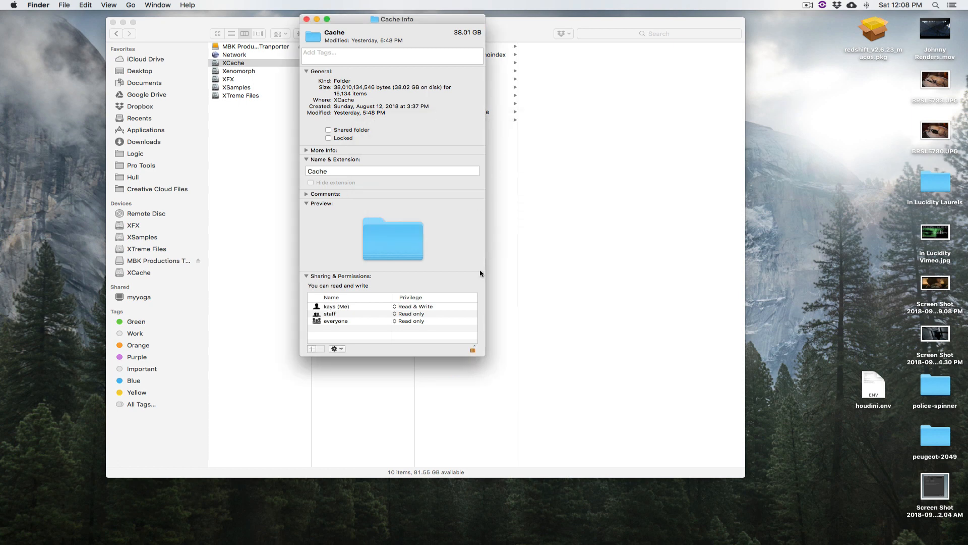
Set the Cache folder's privileges for staff and everyone to Read & Write and close its info window
click(395, 314)
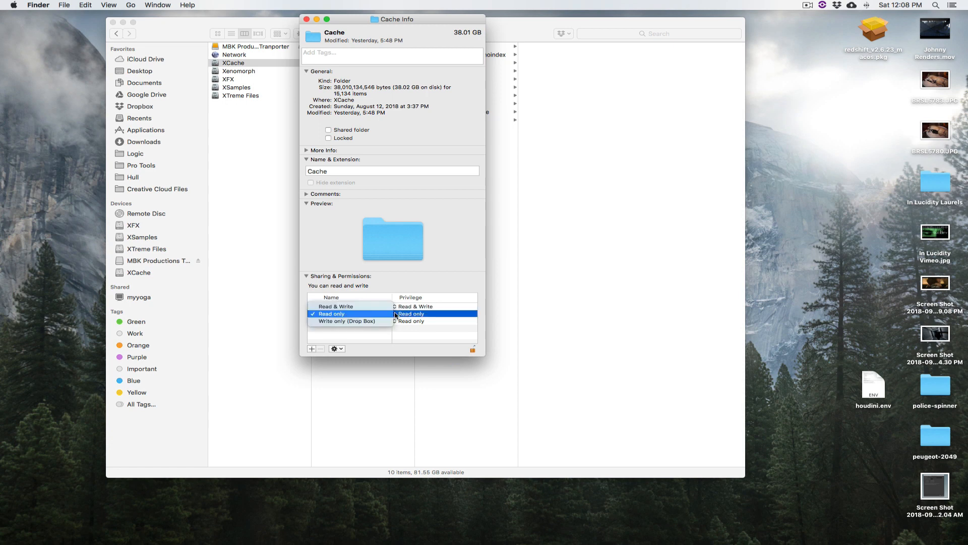
click(396, 313)
click(397, 321)
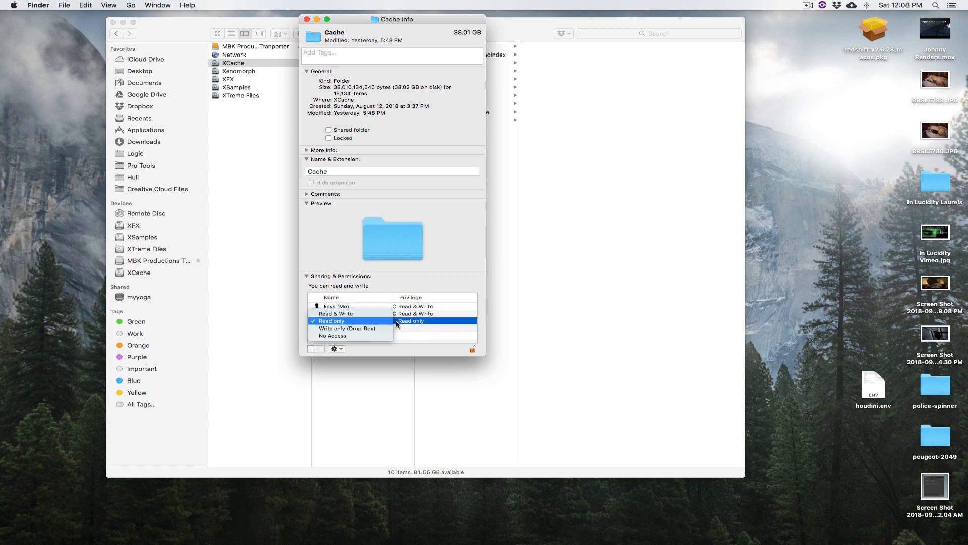
click(361, 313)
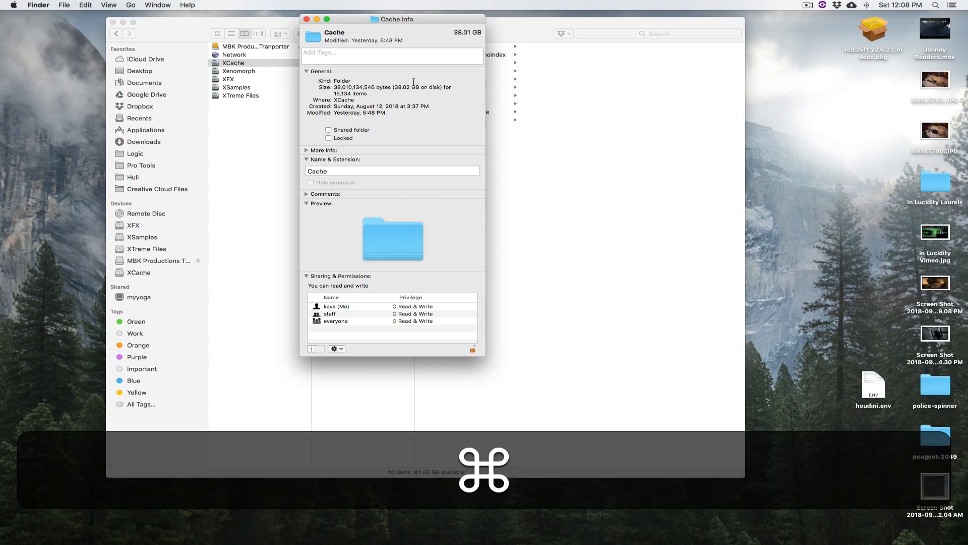
key(cmd+w)
Show the info window for the XCache drive to inspect its sharing and permissions
click(363, 130)
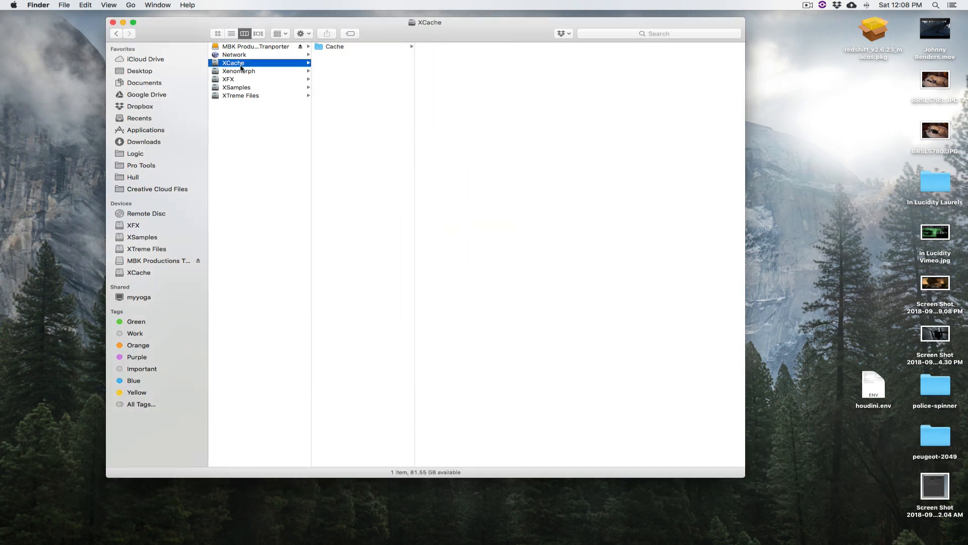
click(241, 71)
click(237, 64)
key(super+i)
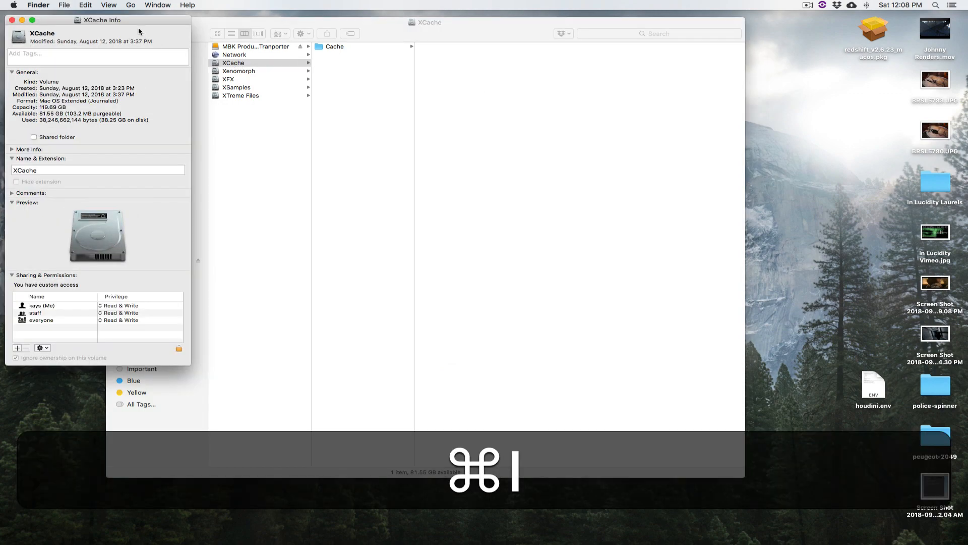
drag(208, 37, 463, 65)
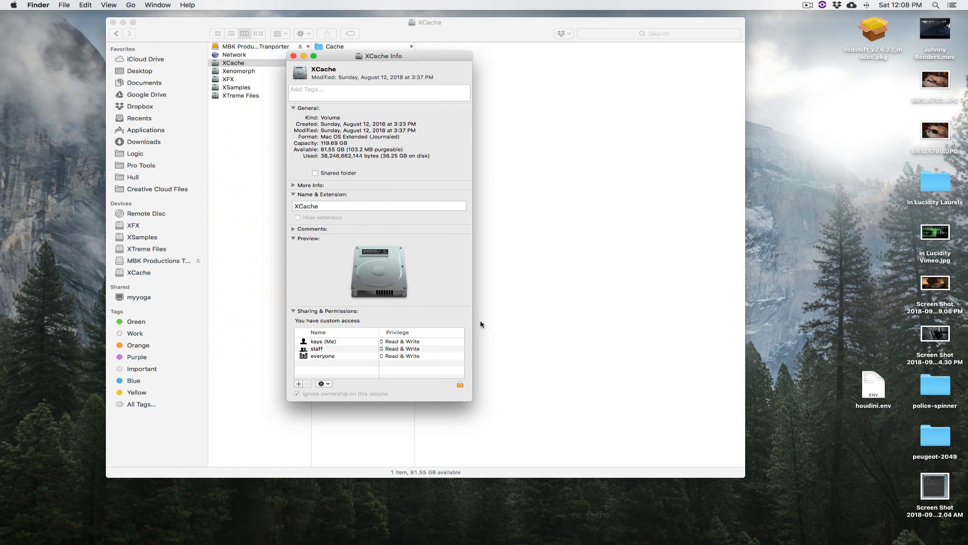
Unlock the XCache drive's sharing and permissions settings by entering the account password
click(460, 385)
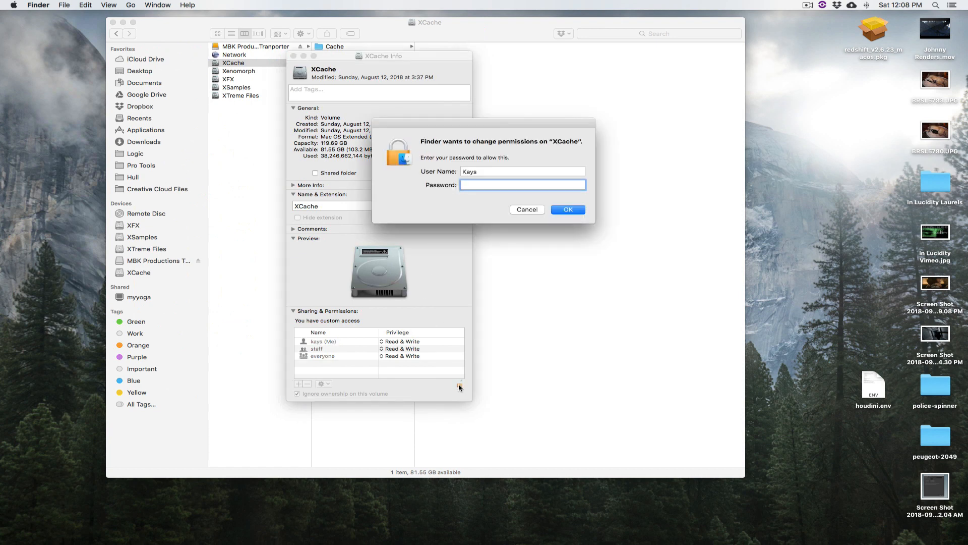
text(****)
key(Return)
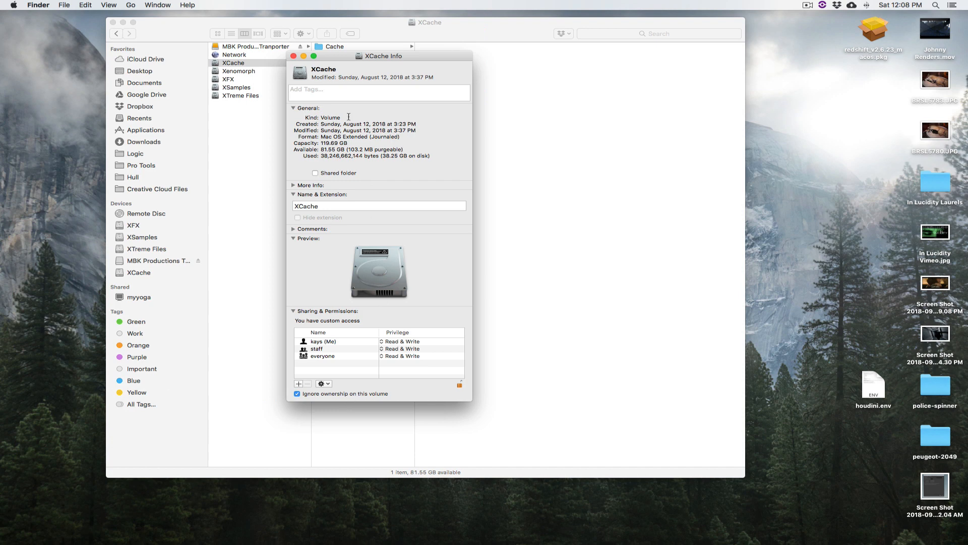
Close the XCache drive's info window and switch to Houdini
click(293, 56)
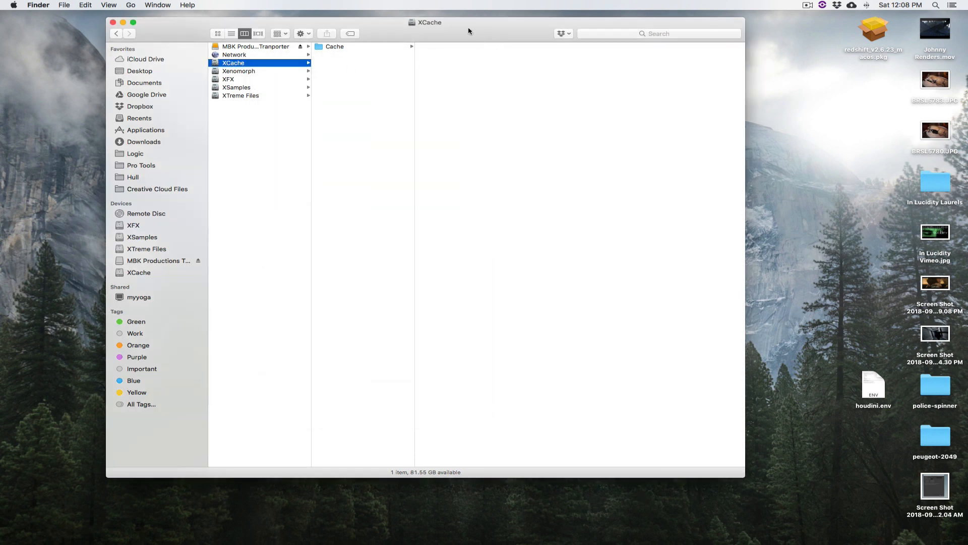
key(super+Tab)
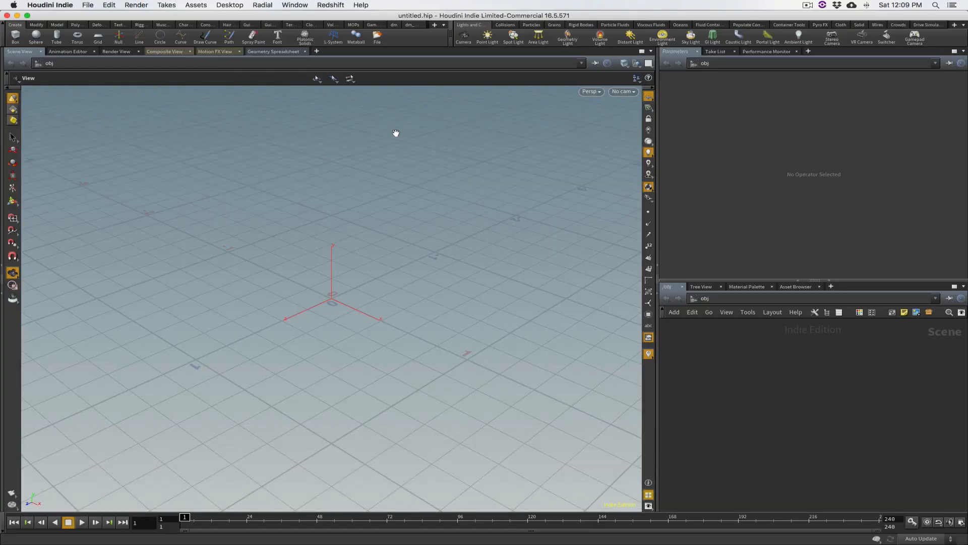
alt+drag(333, 316, 438, 201)
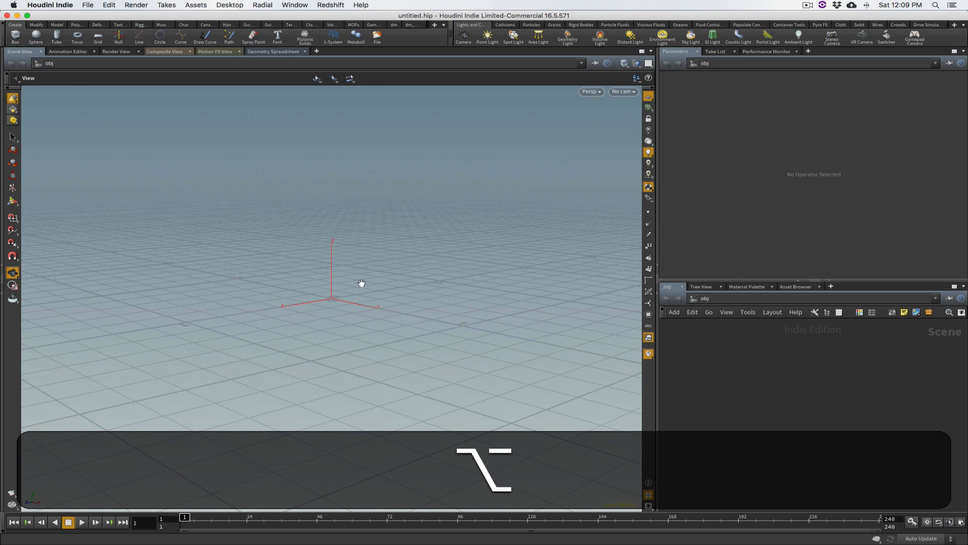